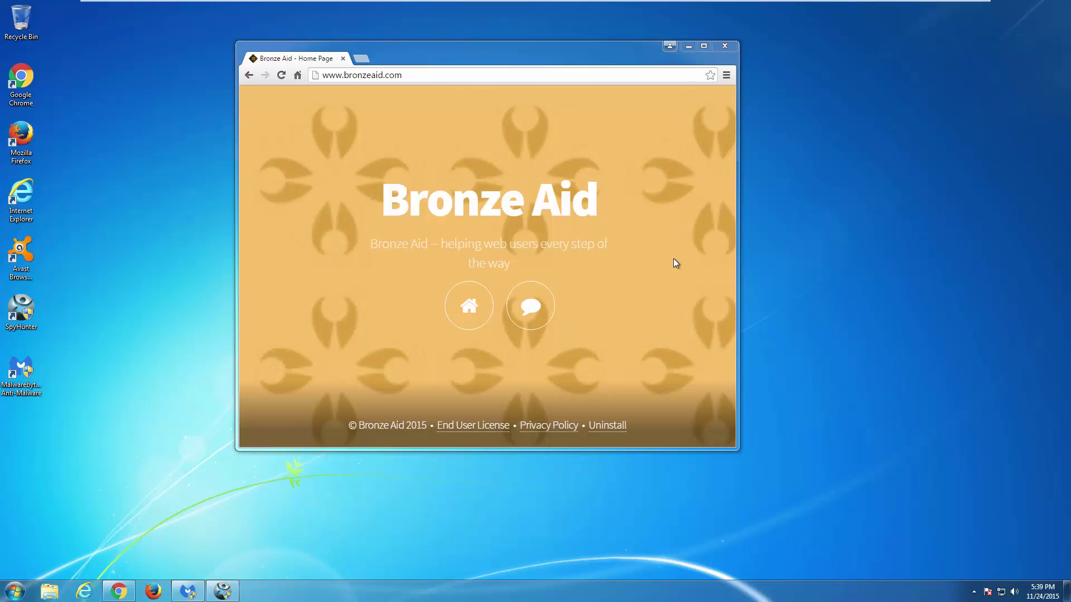
Step: Center the Chrome window and open Bronze Aid's Support page with its uninstall instructions
{"action": "left_click_drag", "start_coordinate": [486, 45], "coordinate": [575, 117]}
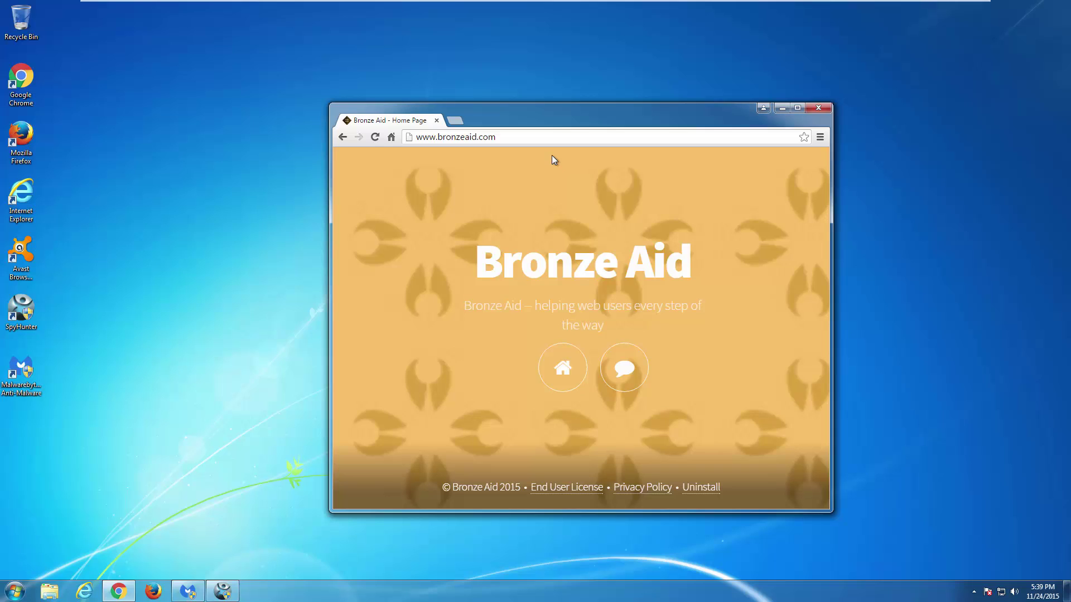
{"action": "left_click_drag", "start_coordinate": [540, 125], "coordinate": [530, 99]}
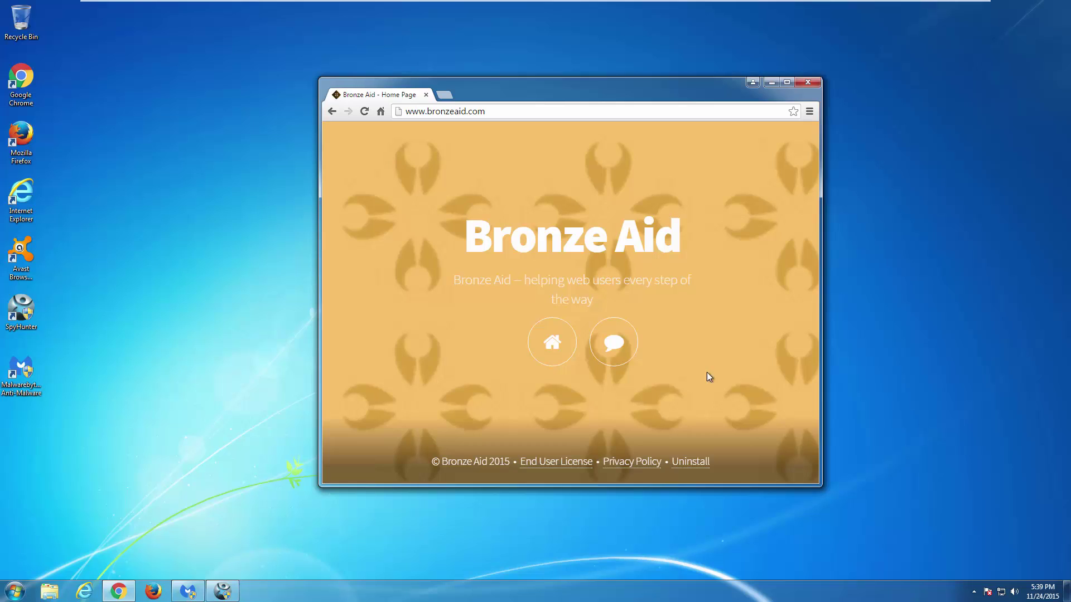
{"action": "left_click", "coordinate": [701, 468]}
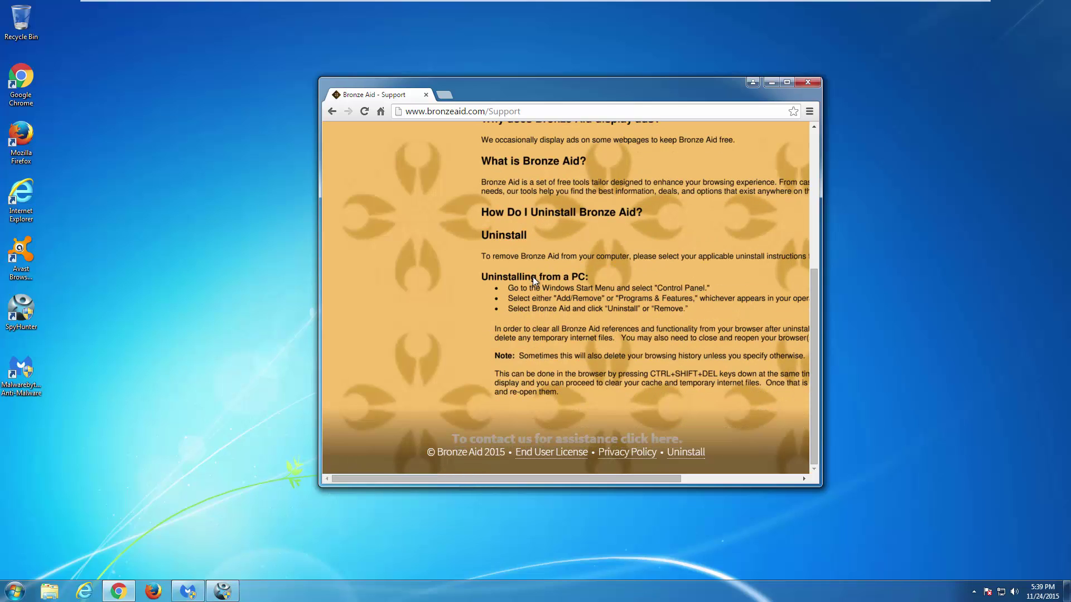
{"action": "scroll", "coordinate": [579, 244], "scroll_direction": "up", "scroll_amount": 1}
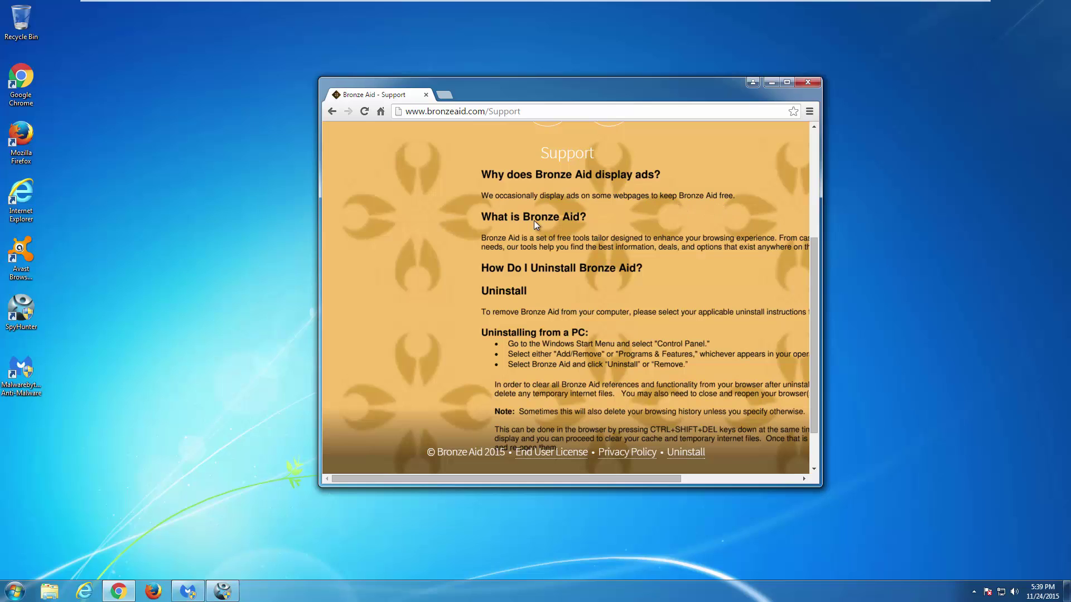
{"action": "left_click_drag", "start_coordinate": [459, 478], "coordinate": [544, 479]}
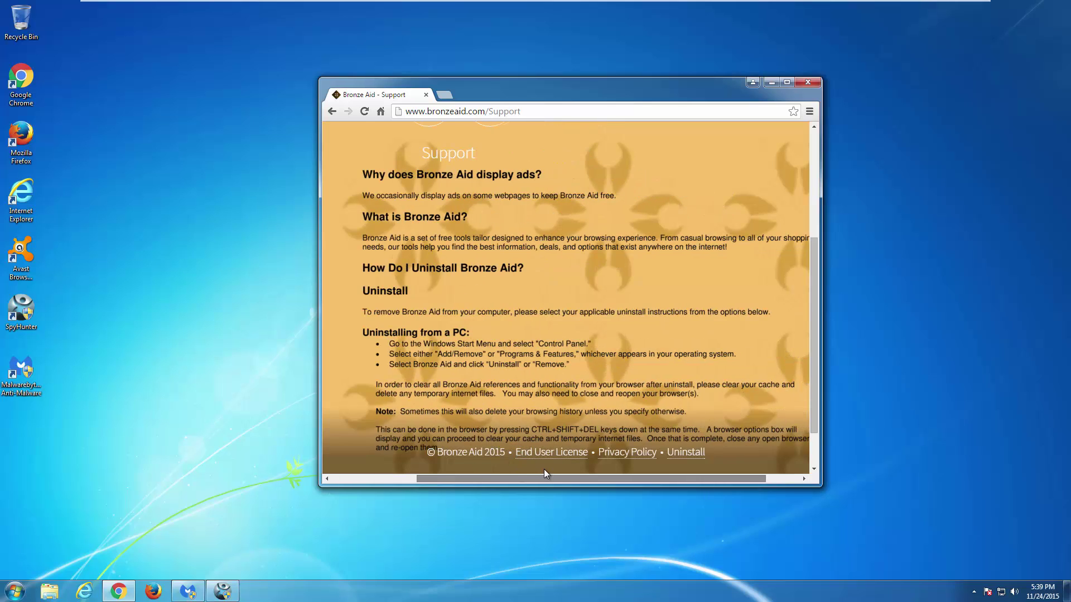
{"action": "left_click", "coordinate": [808, 84]}
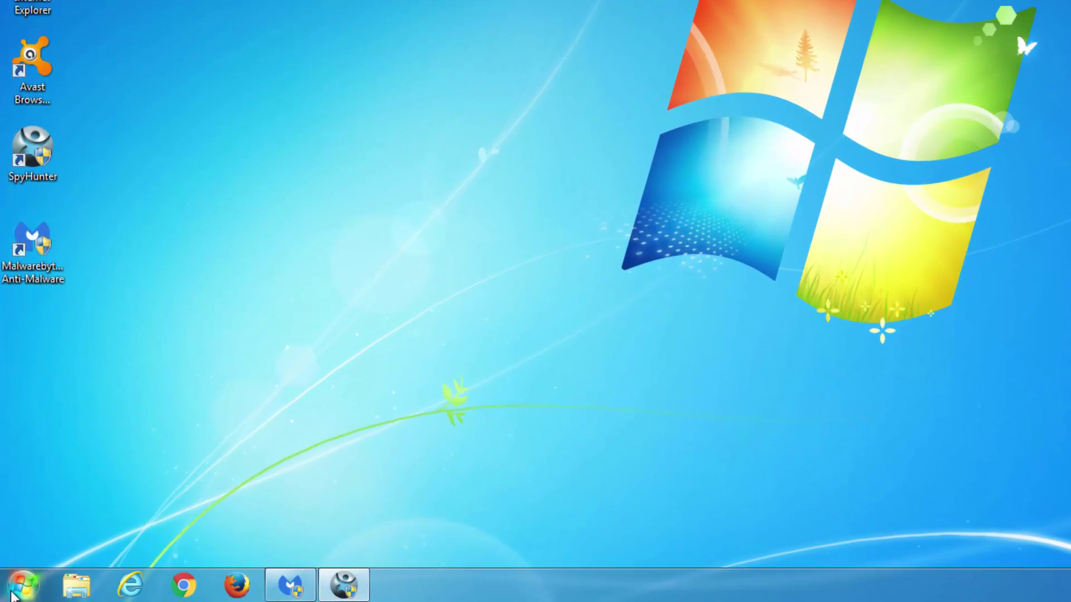
{"action": "left_click", "coordinate": [15, 591]}
{"action": "left_click", "coordinate": [271, 368]}
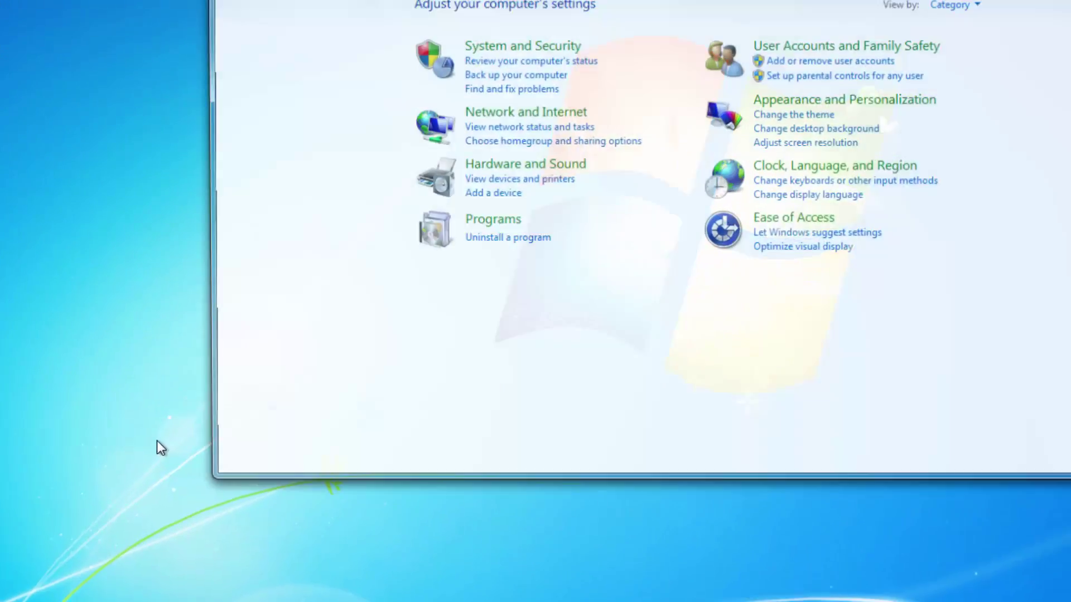
{"action": "left_click", "coordinate": [383, 327]}
{"action": "left_click", "coordinate": [256, 223]}
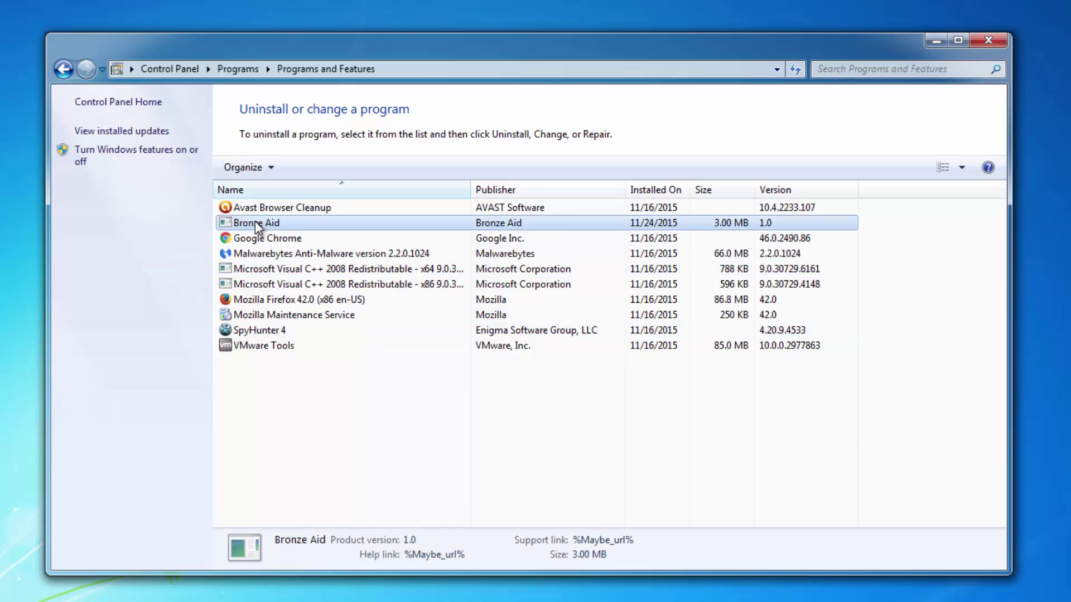
{"action": "left_click", "coordinate": [306, 167]}
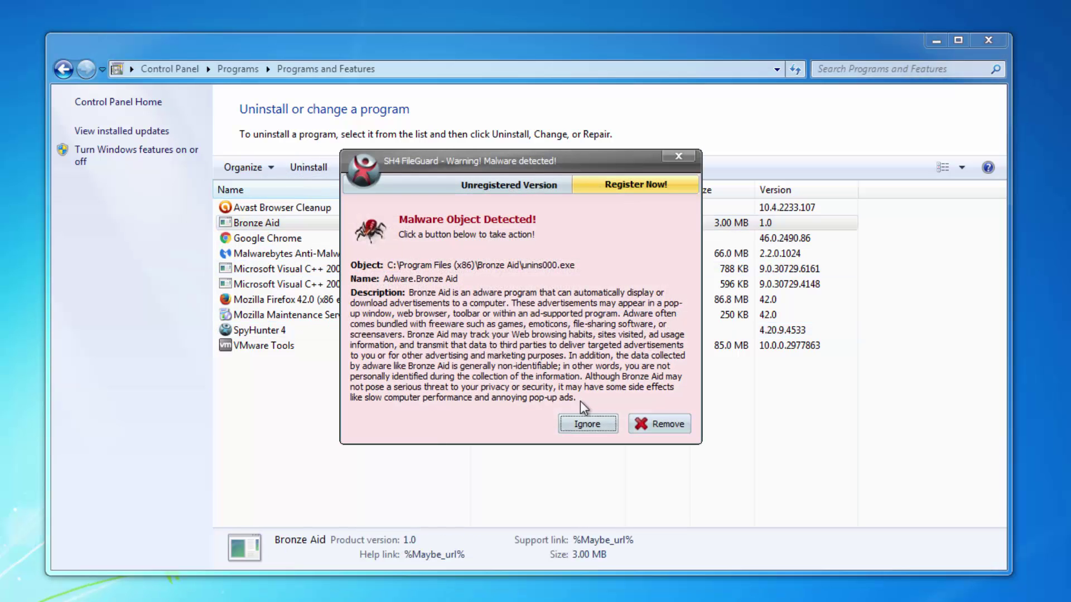
{"action": "left_click", "coordinate": [614, 422]}
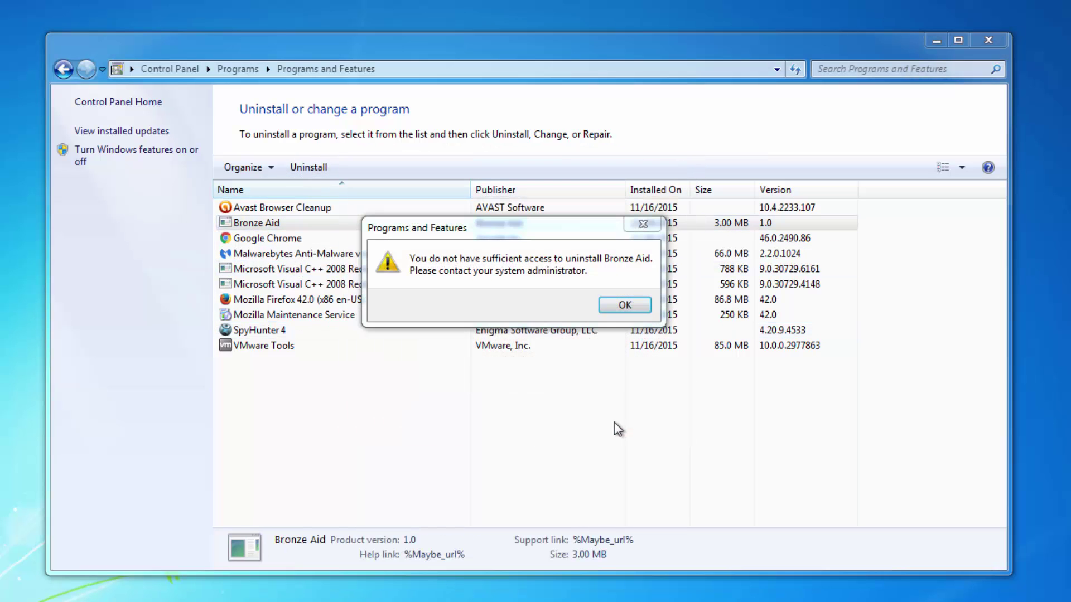
{"action": "left_click", "coordinate": [620, 308]}
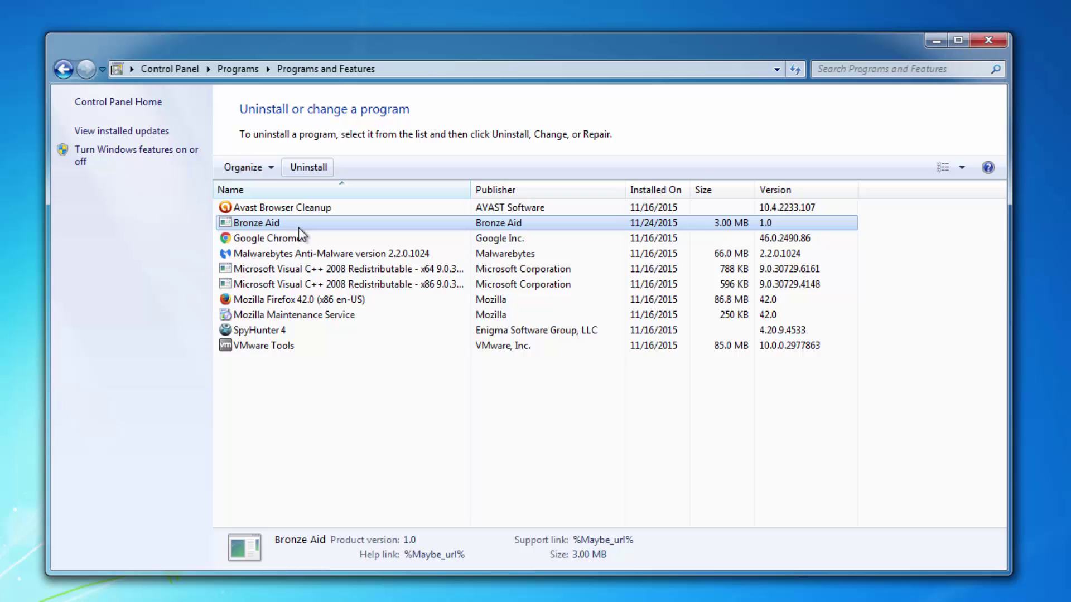
{"action": "left_click", "coordinate": [303, 168]}
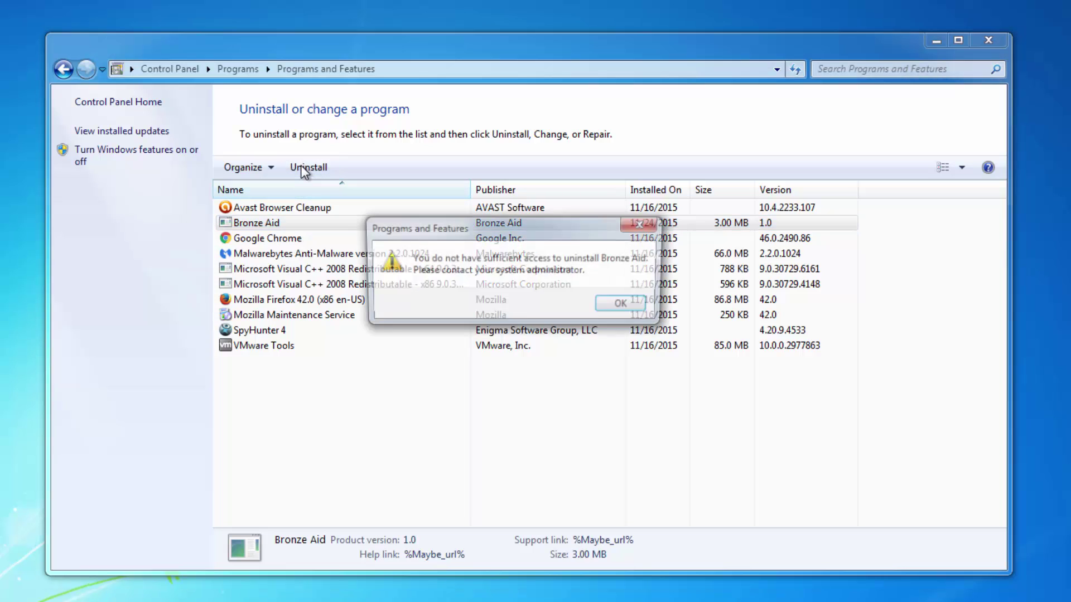
{"action": "left_click", "coordinate": [623, 305]}
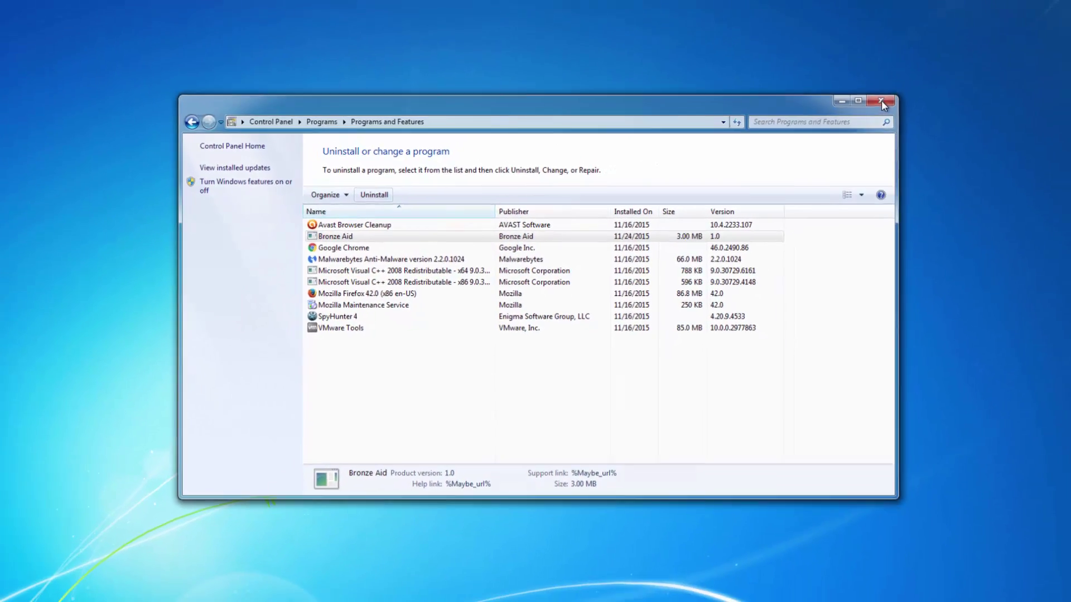
{"action": "left_click", "coordinate": [949, 63]}
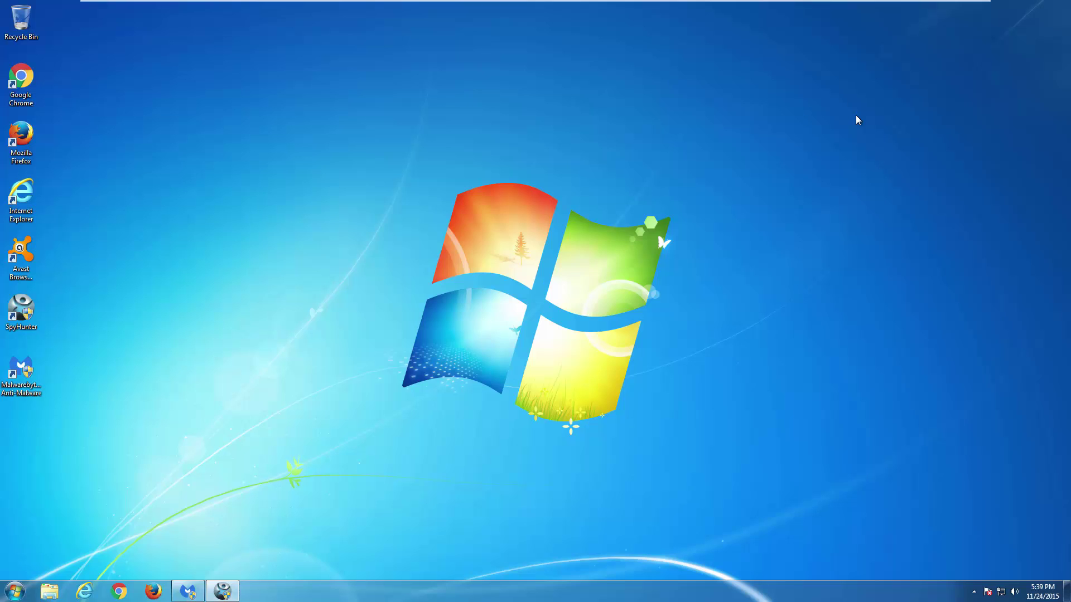
Step: Bring SpyHunter 4's scan results forward and expand the Adware.Bronze Aid threat entry
{"action": "left_click", "coordinate": [189, 592]}
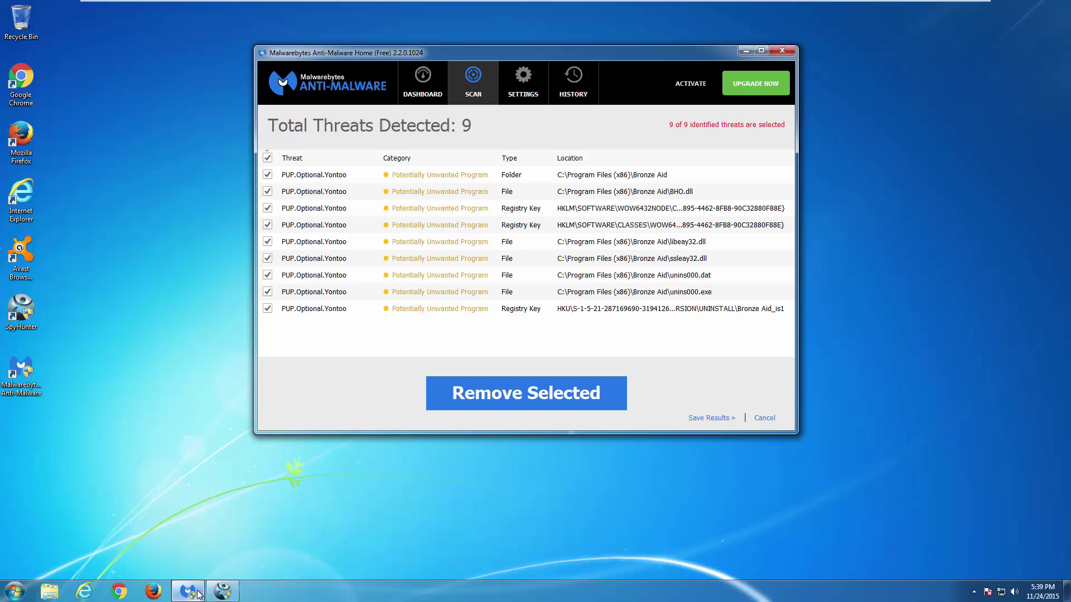
{"action": "left_click", "coordinate": [222, 592]}
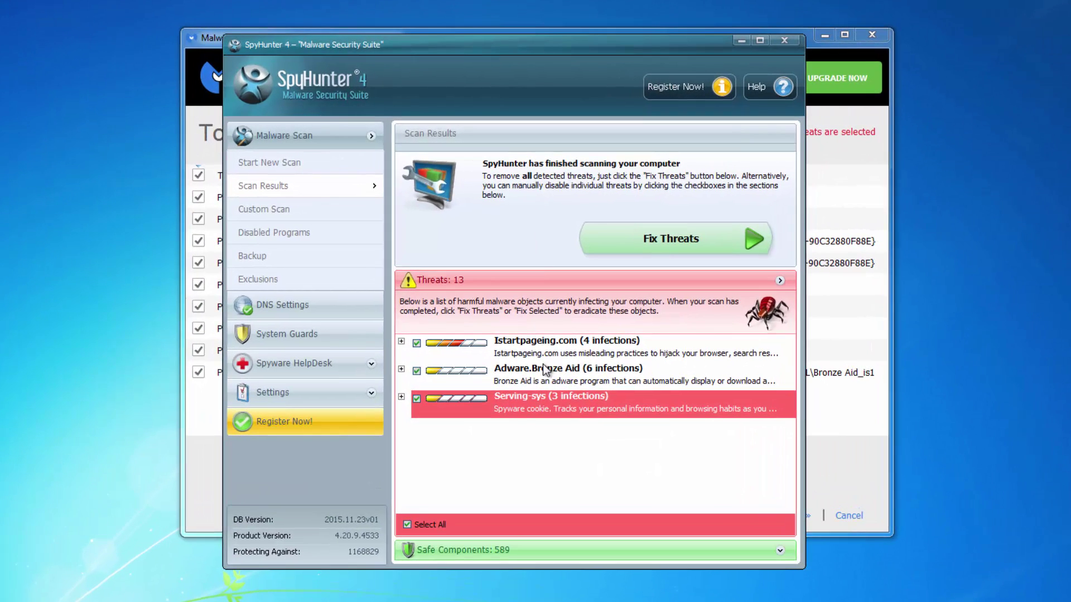
{"action": "left_click", "coordinate": [402, 369]}
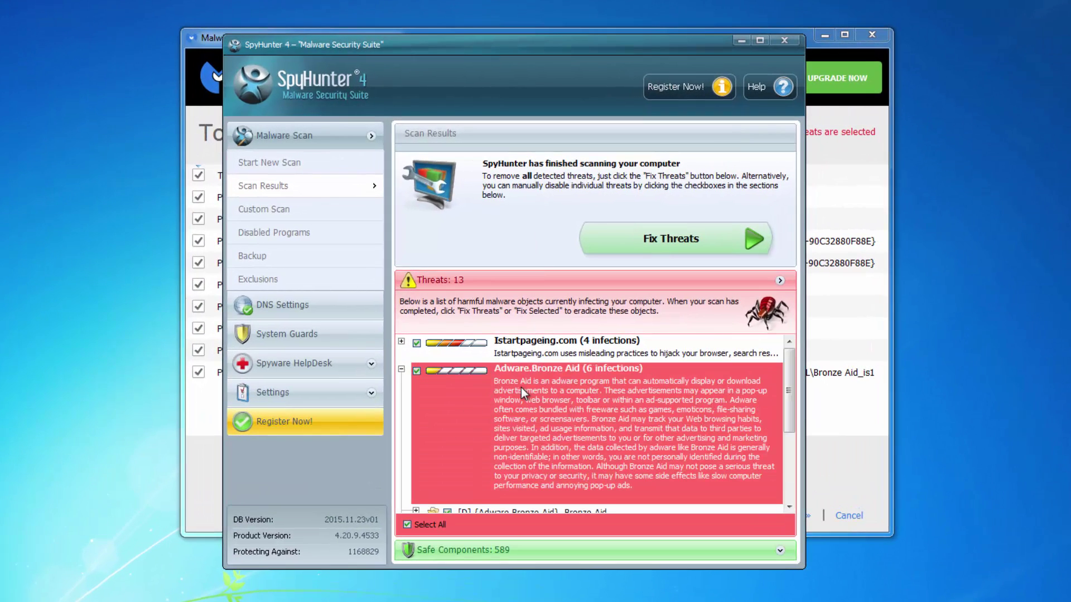
{"action": "scroll", "coordinate": [566, 410], "scroll_direction": "down", "scroll_amount": 1}
{"action": "scroll", "coordinate": [567, 410], "scroll_direction": "down", "scroll_amount": 1}
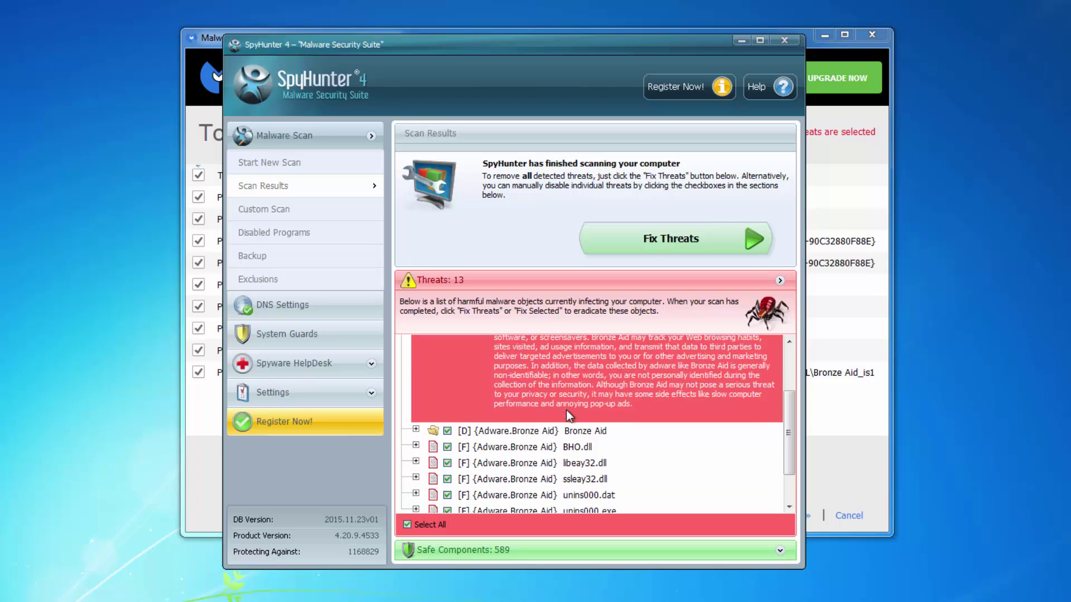
{"action": "scroll", "coordinate": [567, 410], "scroll_direction": "down", "scroll_amount": 1}
{"action": "scroll", "coordinate": [566, 410], "scroll_direction": "up", "scroll_amount": 2}
{"action": "scroll", "coordinate": [567, 410], "scroll_direction": "down", "scroll_amount": 2}
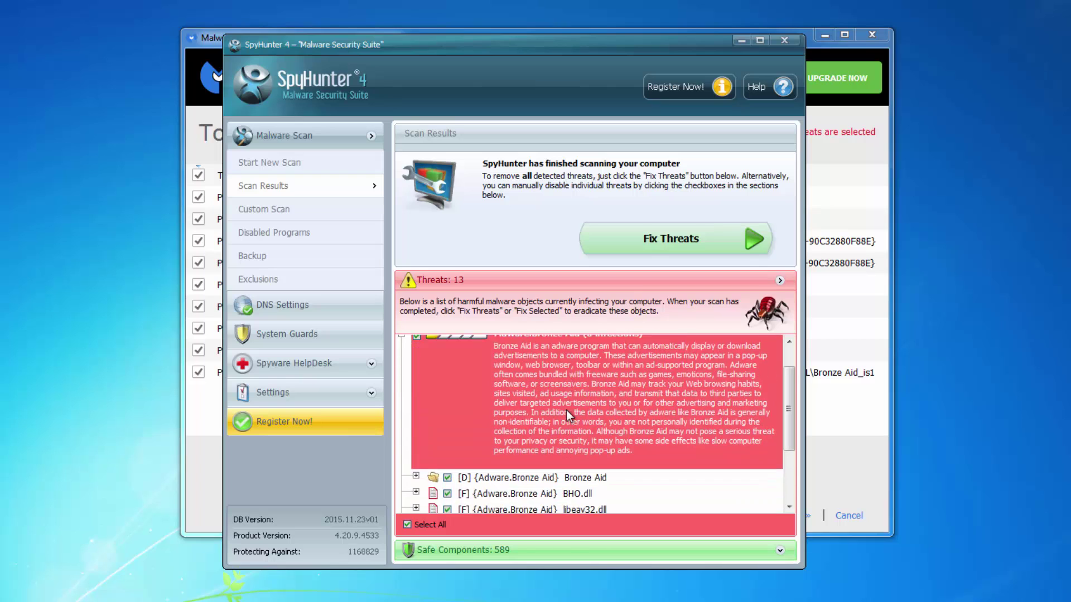
{"action": "scroll", "coordinate": [567, 411], "scroll_direction": "down", "scroll_amount": 2}
{"action": "scroll", "coordinate": [566, 410], "scroll_direction": "down", "scroll_amount": 1}
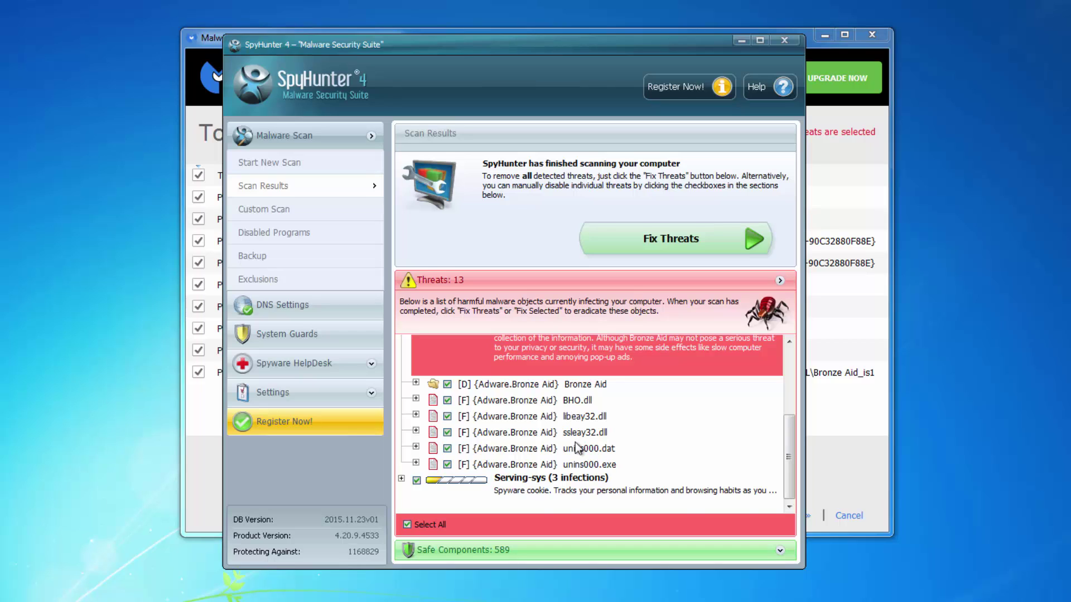
{"action": "scroll", "coordinate": [575, 443], "scroll_direction": "up", "scroll_amount": 1}
{"action": "scroll", "coordinate": [575, 443], "scroll_direction": "up", "scroll_amount": 1}
{"action": "scroll", "coordinate": [575, 442], "scroll_direction": "up", "scroll_amount": 3}
{"action": "scroll", "coordinate": [575, 442], "scroll_direction": "up", "scroll_amount": 3}
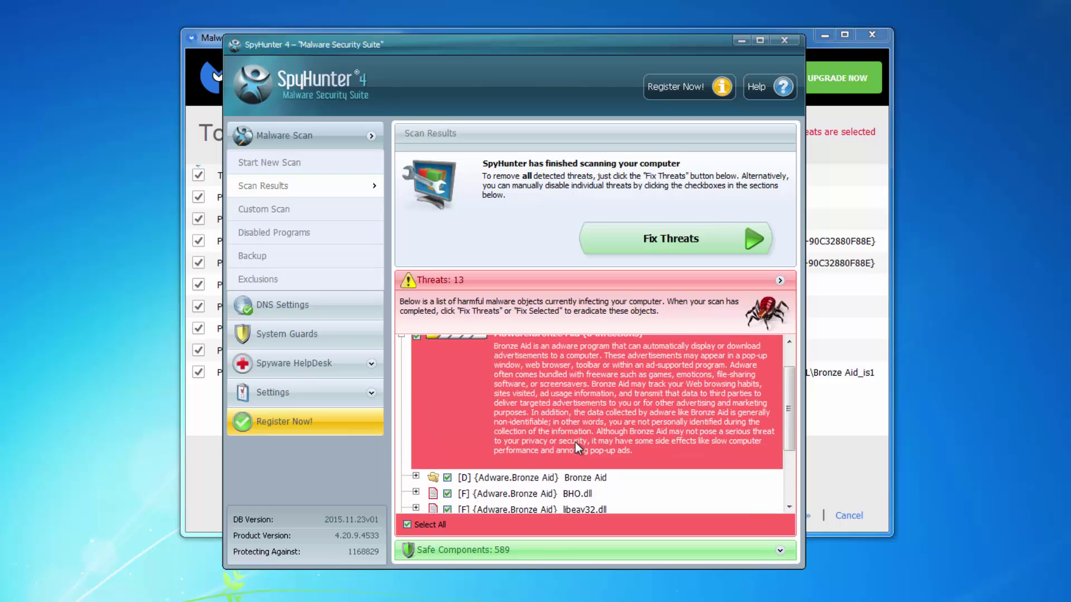
{"action": "scroll", "coordinate": [575, 443], "scroll_direction": "up", "scroll_amount": 2}
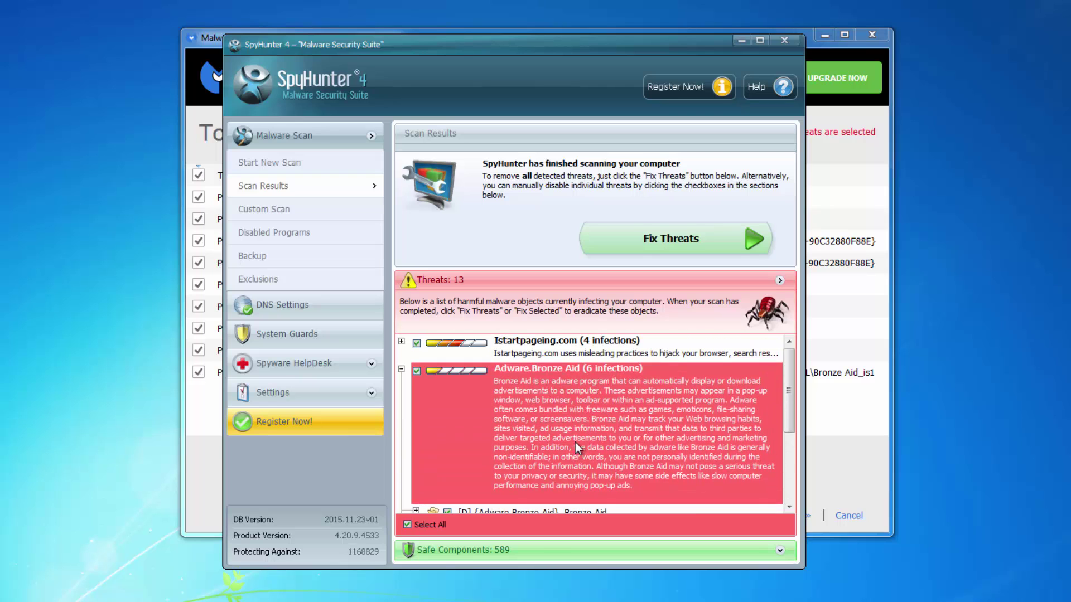
Step: Close SpyHunter to reveal Malwarebytes' nine PUP.Optional.Yontoo detections in Bronze Aid locations
{"action": "left_click", "coordinate": [784, 40]}
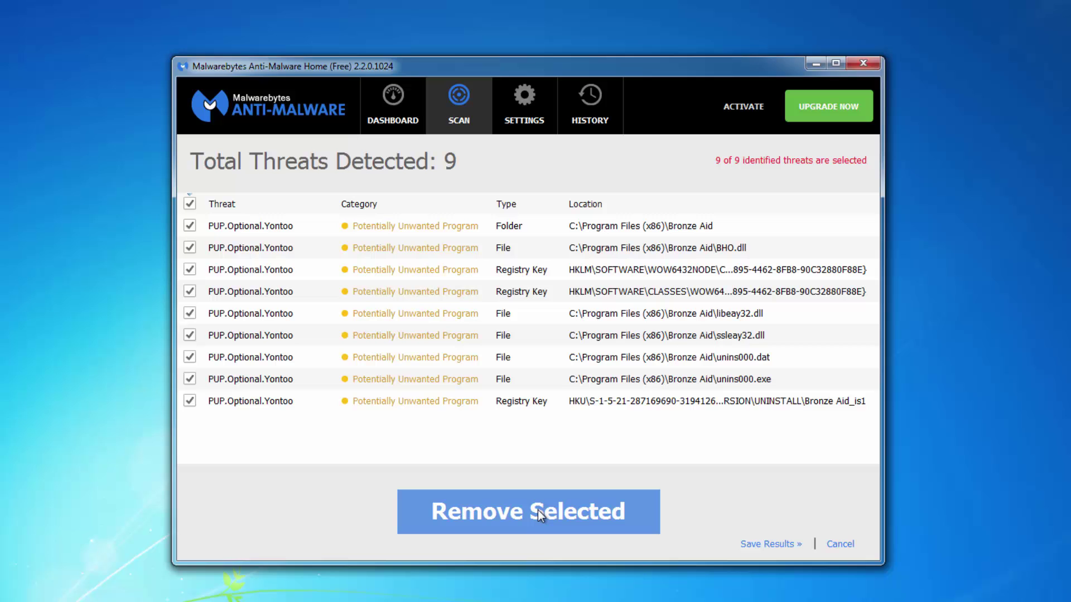
Step: Close Malwarebytes and restart Windows from the Start menu's Shut down options
{"action": "left_click", "coordinate": [868, 63]}
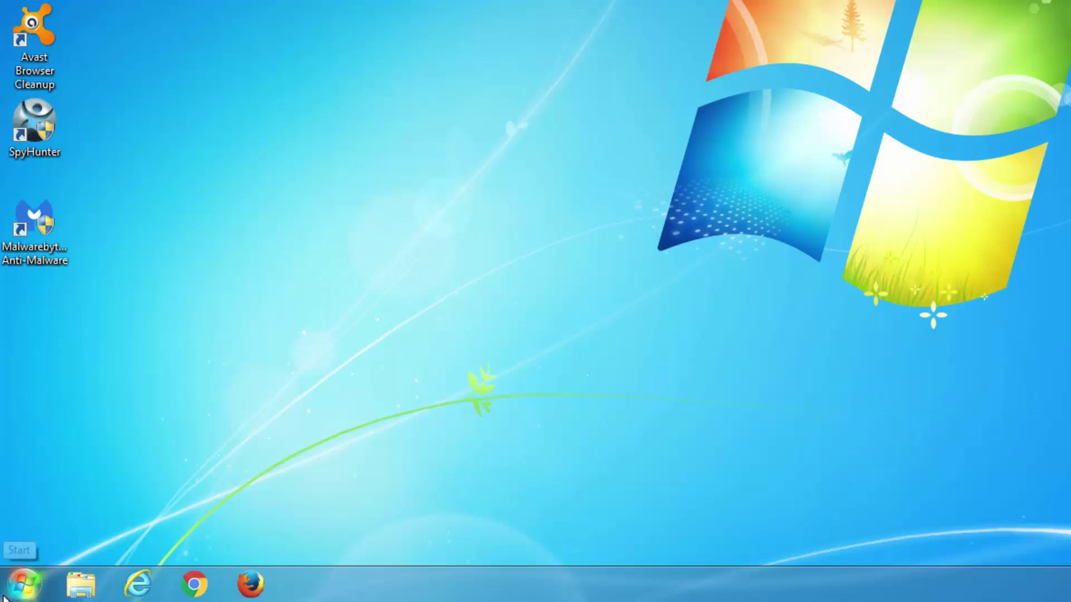
{"action": "left_click", "coordinate": [16, 591]}
{"action": "left_click", "coordinate": [319, 538]}
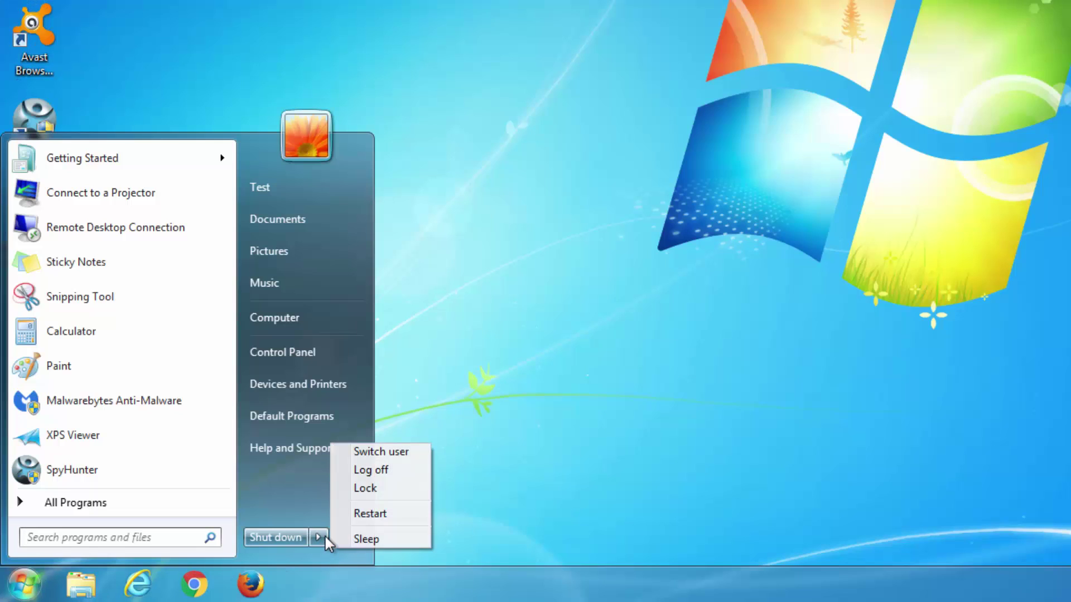
{"action": "left_click", "coordinate": [370, 514]}
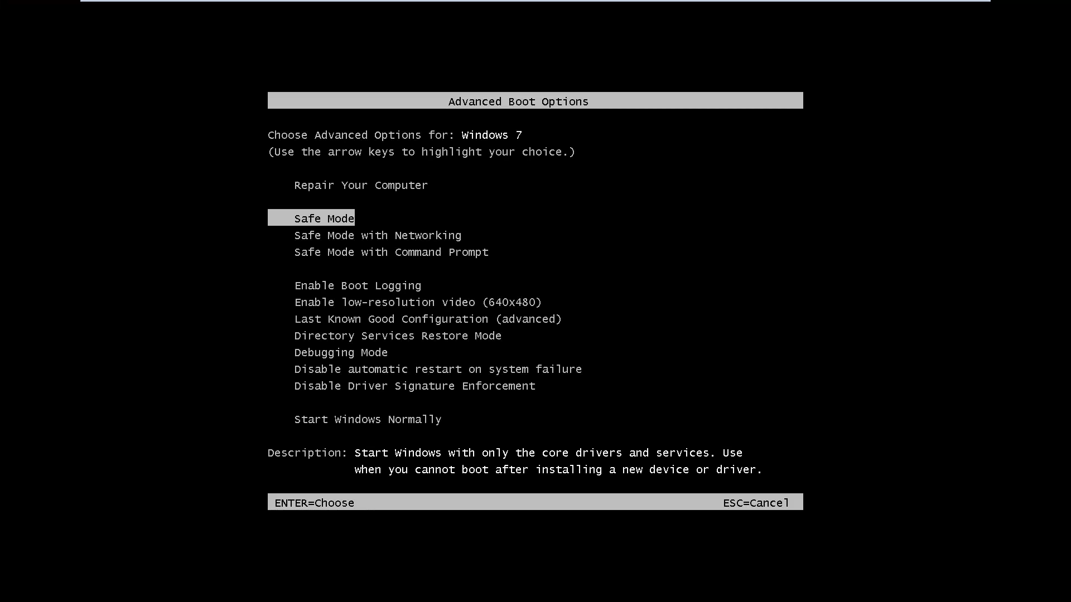
{"action": "key", "text": "Down"}
Step: Highlight Safe Mode in Advanced Boot Options and boot Windows into it
{"action": "key", "text": "Up"}
{"action": "key", "text": "Return"}
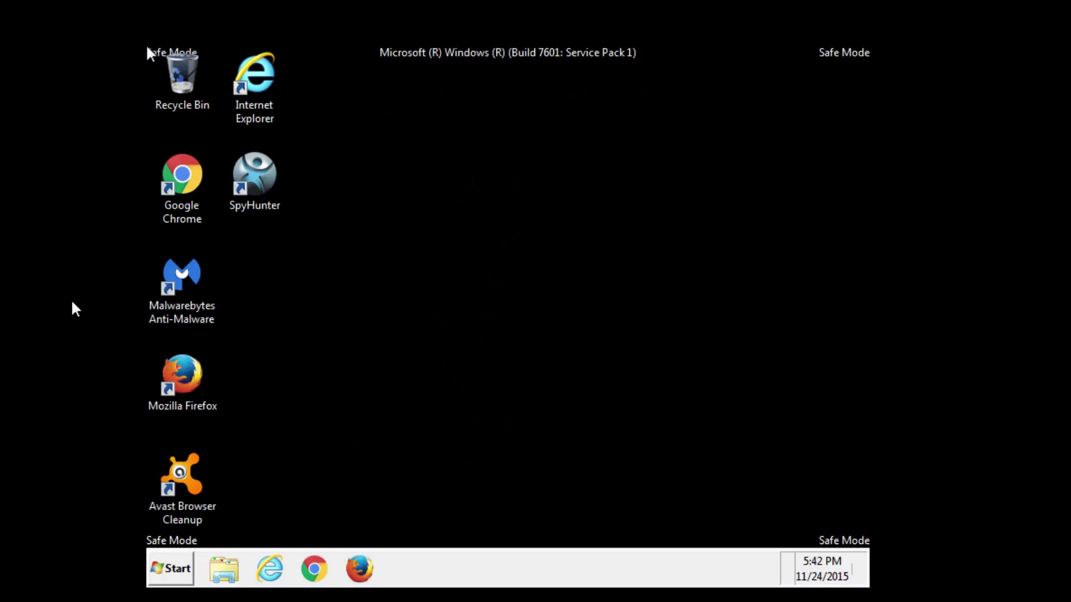
Step: Open Control Panel, dismiss the stray Help window, and go to Programs and Features
{"action": "left_click", "coordinate": [179, 570]}
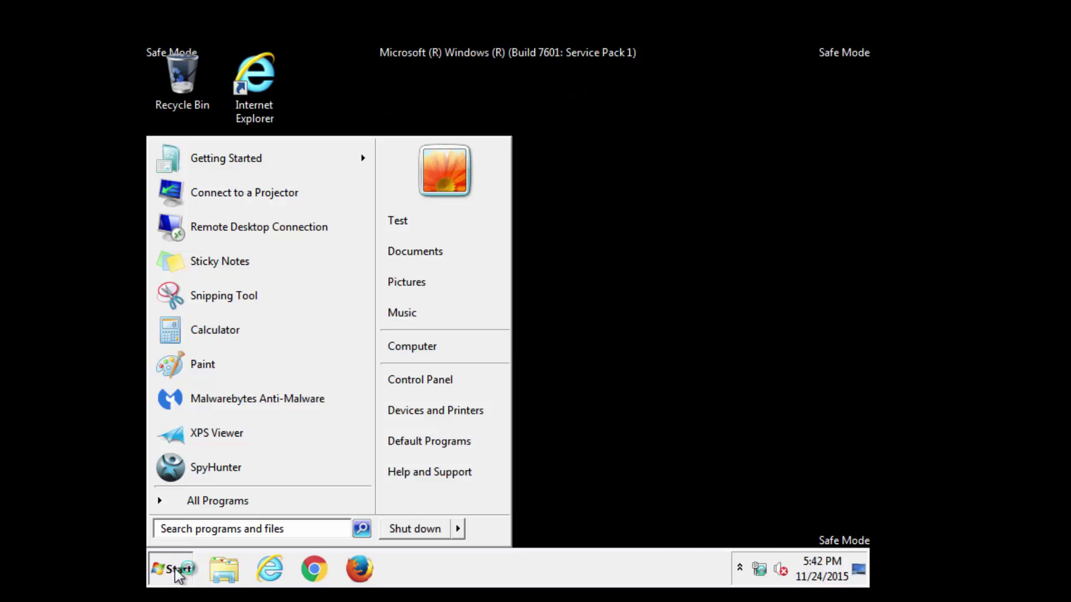
{"action": "left_click", "coordinate": [440, 385]}
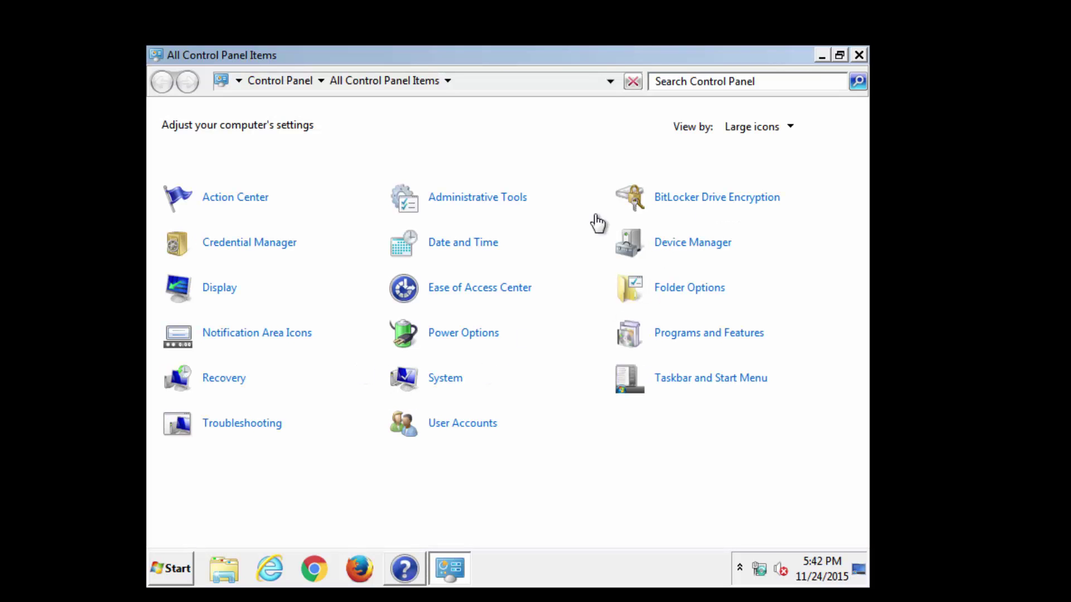
{"action": "key", "text": "F1"}
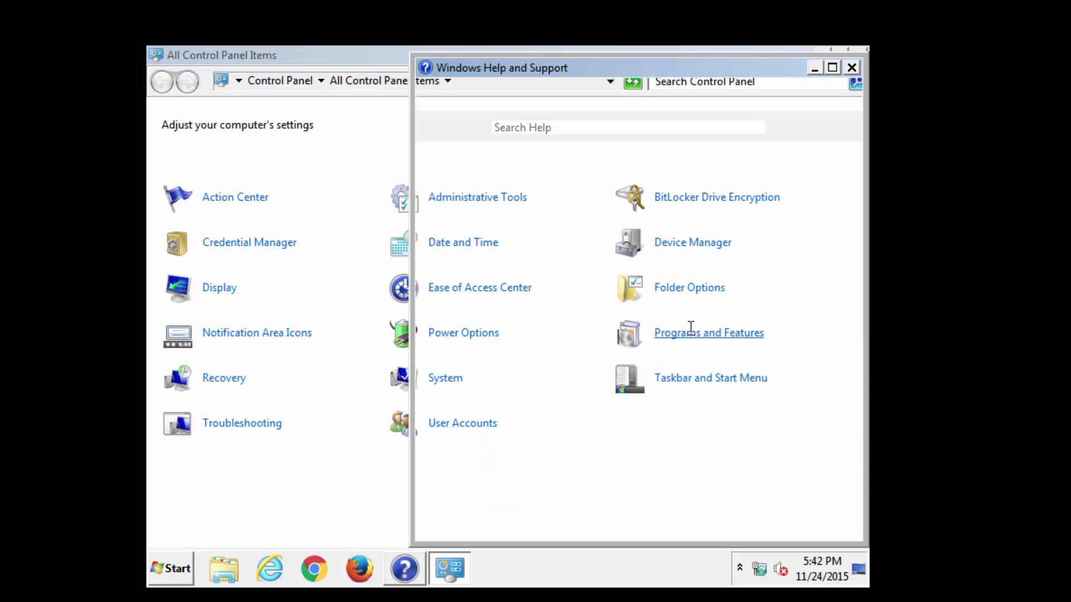
{"action": "left_click", "coordinate": [850, 67]}
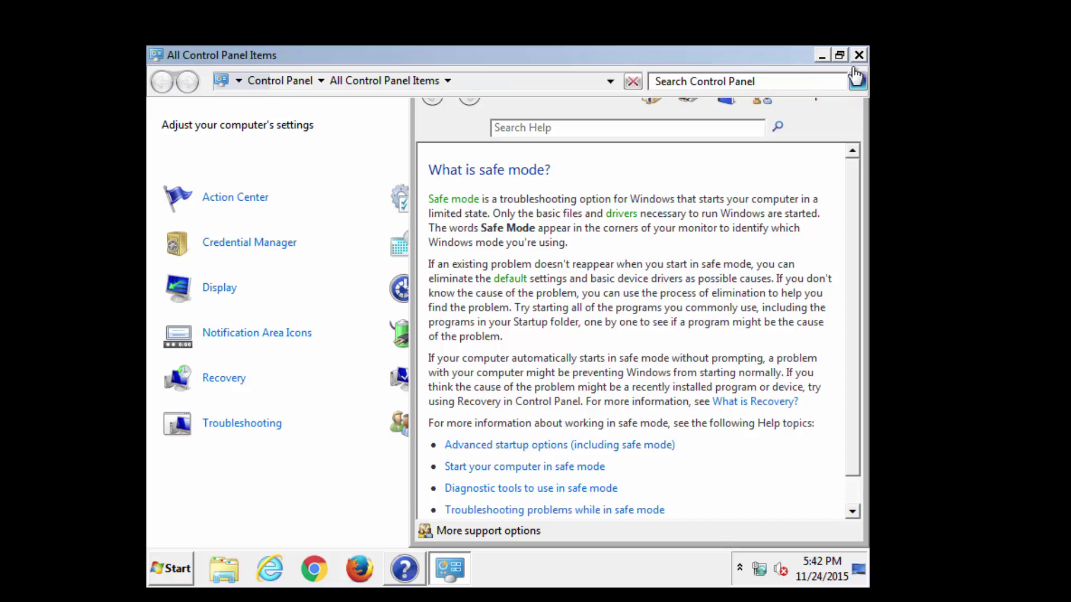
{"action": "left_click", "coordinate": [678, 335]}
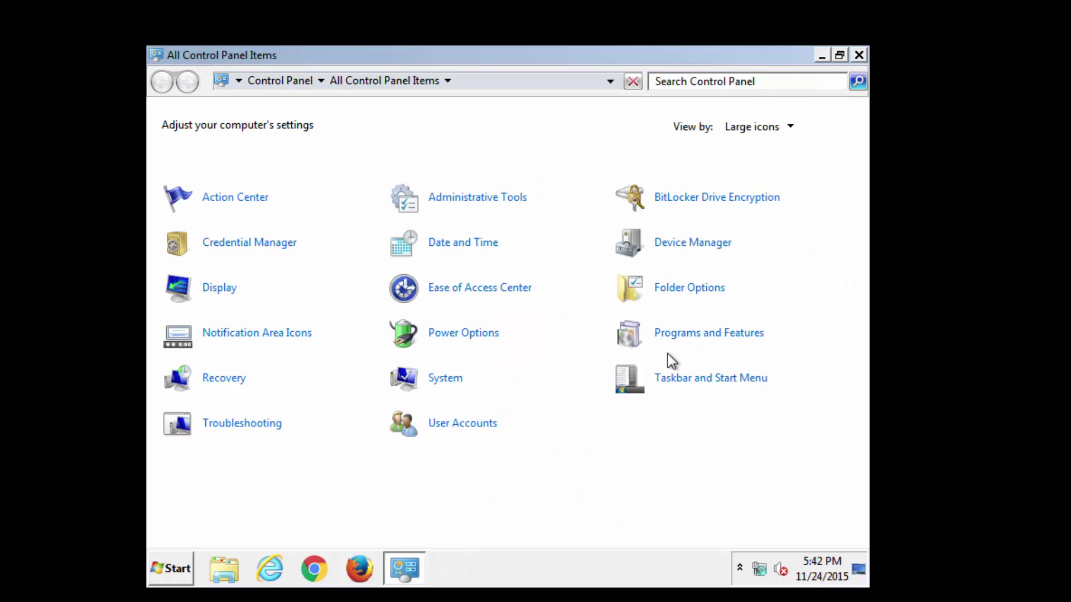
Step: Uninstall Bronze Aid from Programs and Features and acknowledge the success message
{"action": "left_click", "coordinate": [380, 244]}
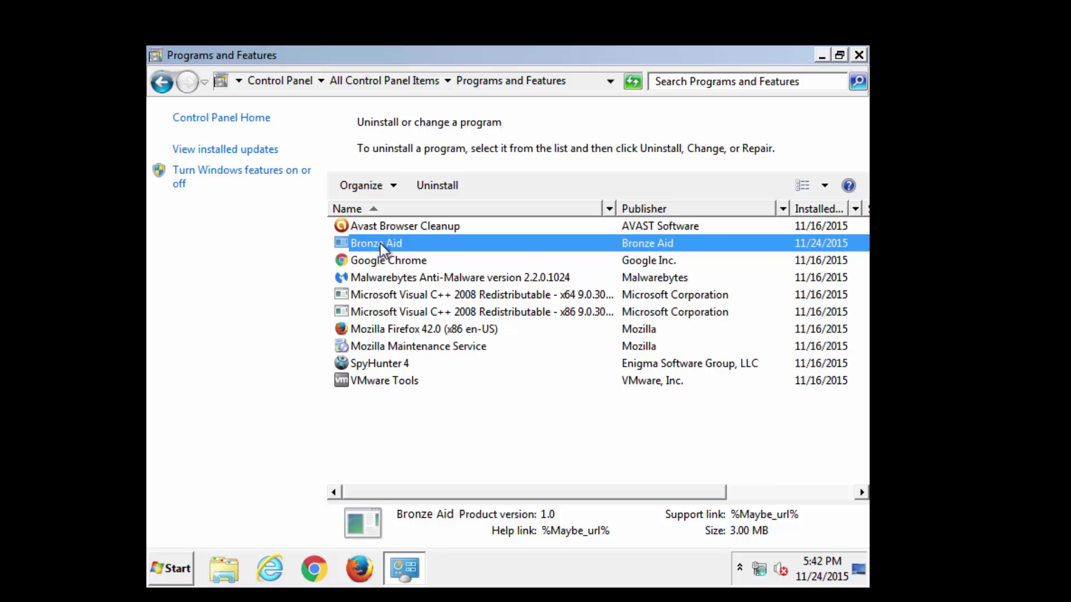
{"action": "left_click", "coordinate": [451, 192]}
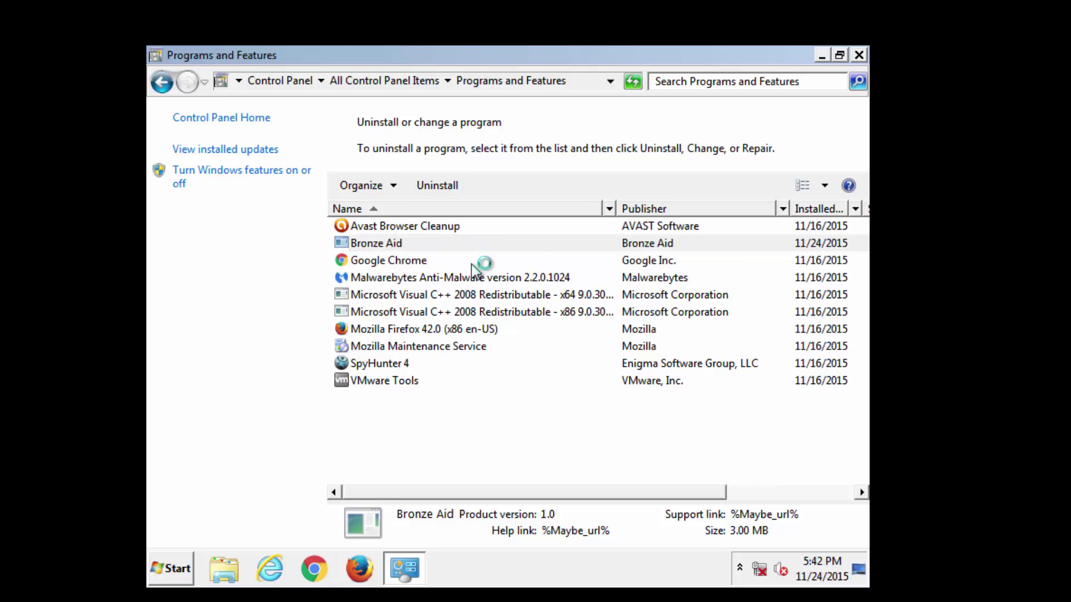
{"action": "left_click", "coordinate": [586, 366]}
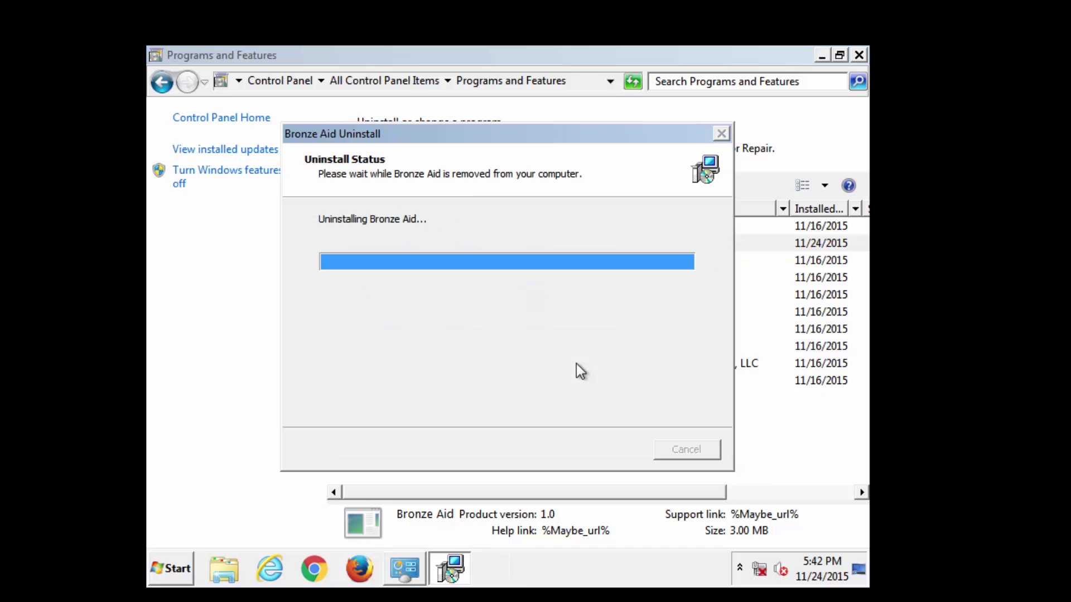
{"action": "left_click", "coordinate": [638, 369]}
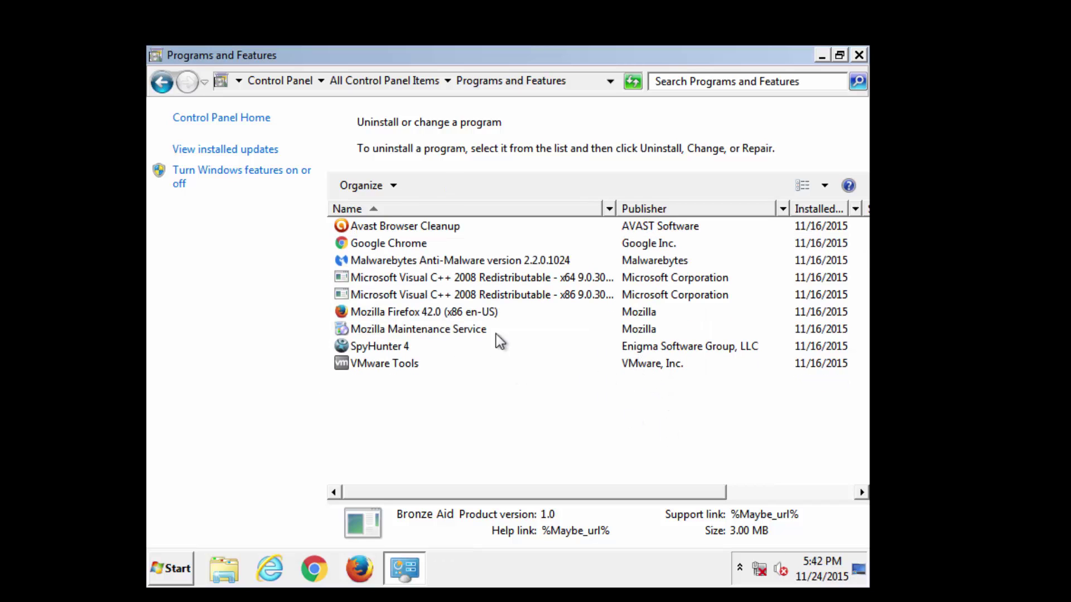
Step: Close Programs and Features and restart Windows from the Start menu
{"action": "left_click", "coordinate": [858, 56]}
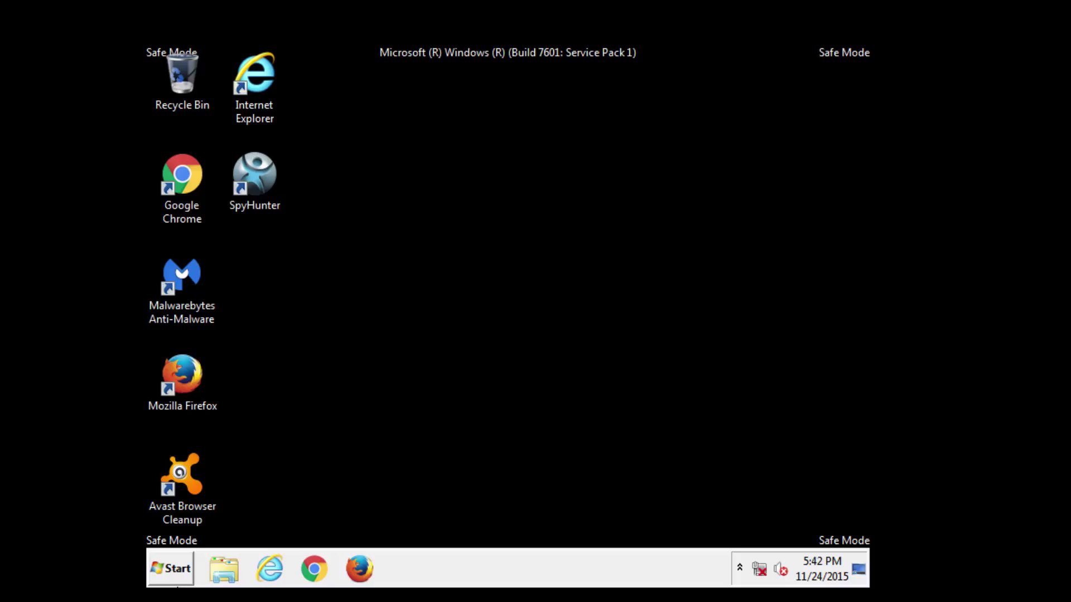
{"action": "left_click", "coordinate": [175, 582]}
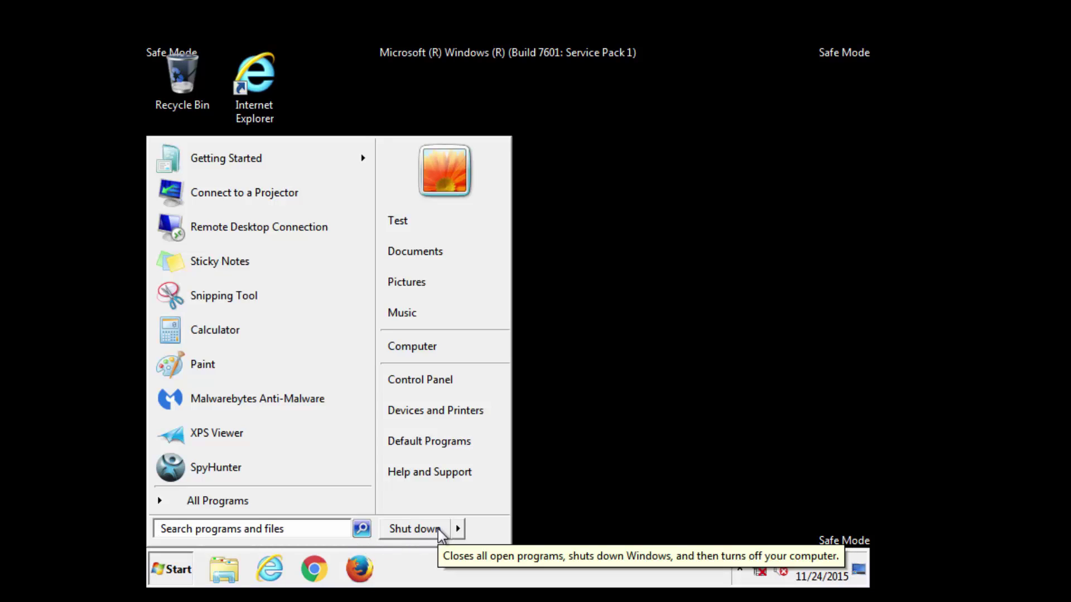
{"action": "mouse_move", "coordinate": [458, 528]}
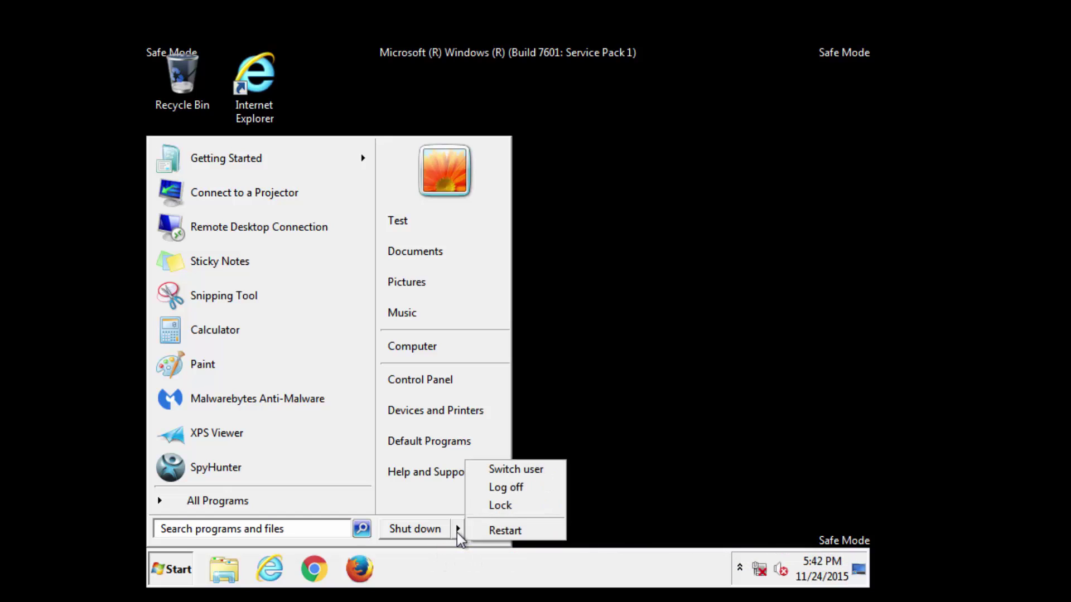
{"action": "left_click", "coordinate": [492, 533]}
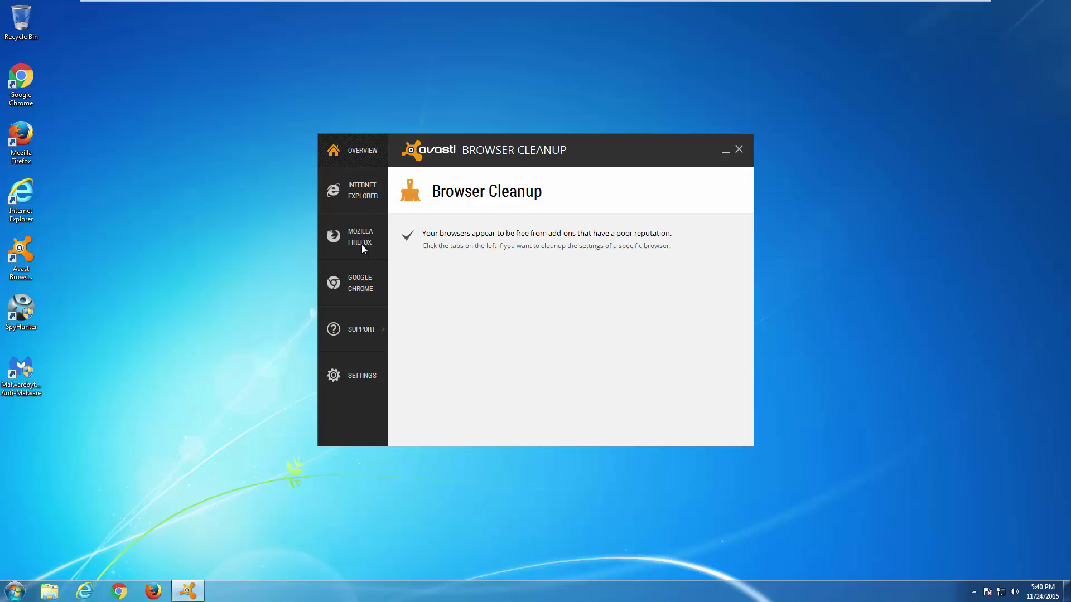
Step: List Internet Explorer's add-ons, including good-rated ones, after checking other browsers
{"action": "left_click", "coordinate": [361, 196]}
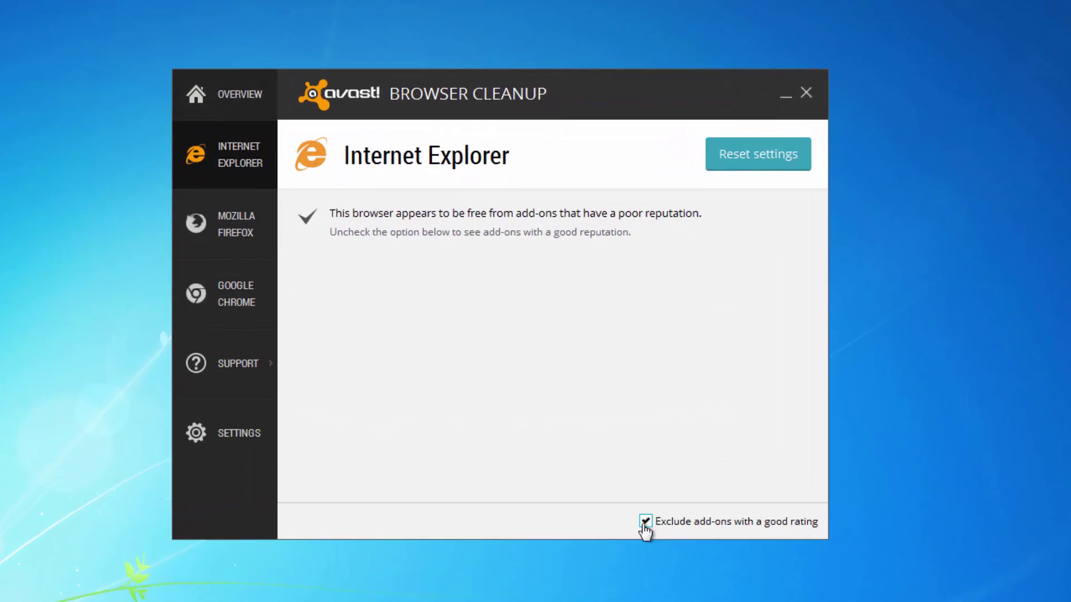
{"action": "left_click", "coordinate": [636, 458]}
{"action": "left_click", "coordinate": [226, 251]}
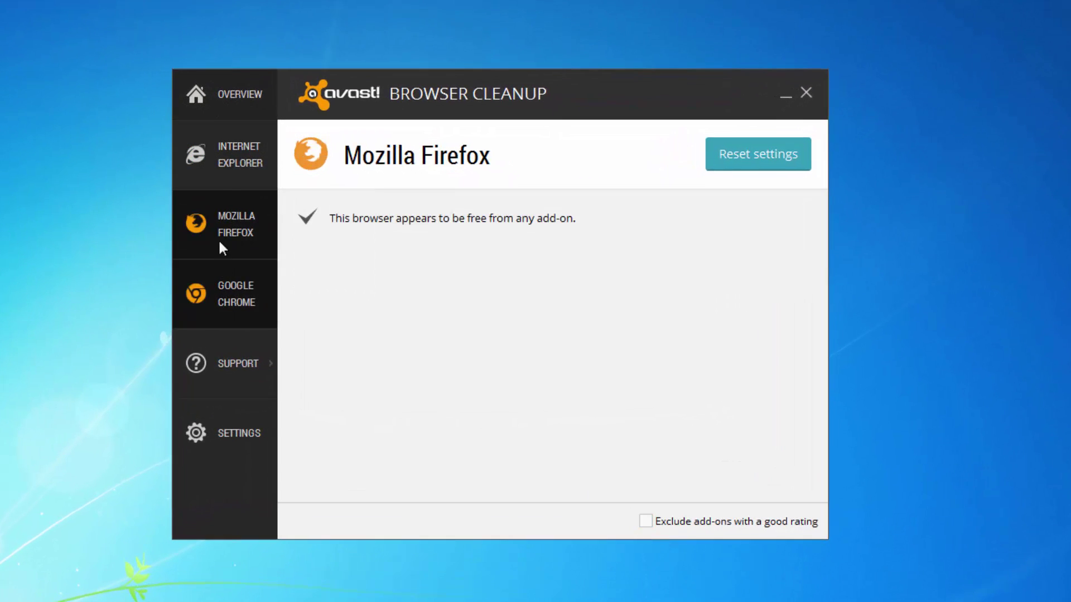
{"action": "left_click", "coordinate": [221, 163]}
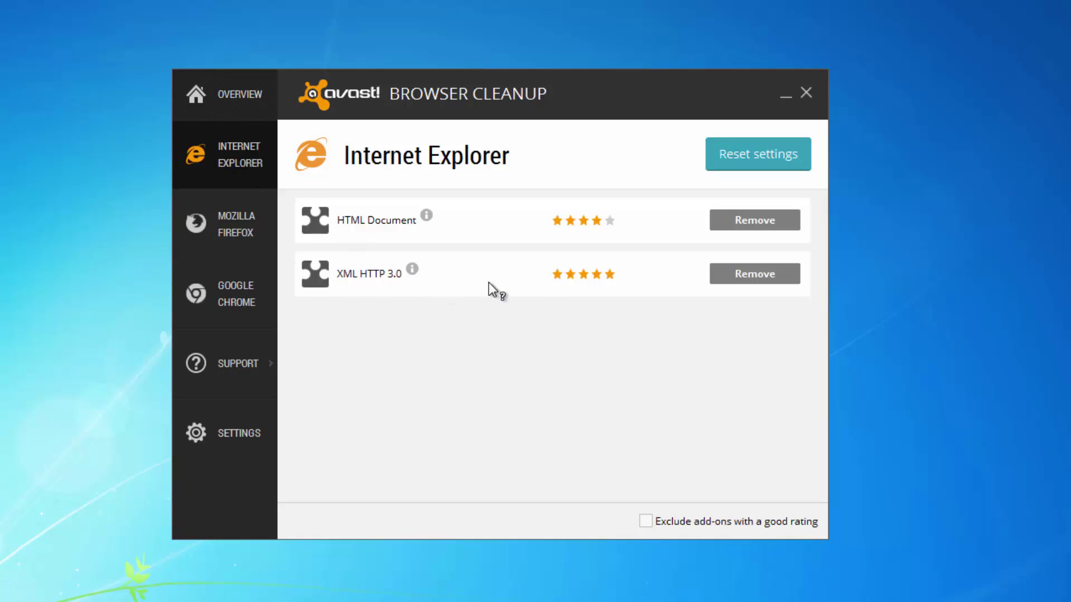
Step: Permanently remove the HTML Document add-on, allowing the system changes
{"action": "left_click", "coordinate": [728, 220]}
{"action": "left_click", "coordinate": [526, 383]}
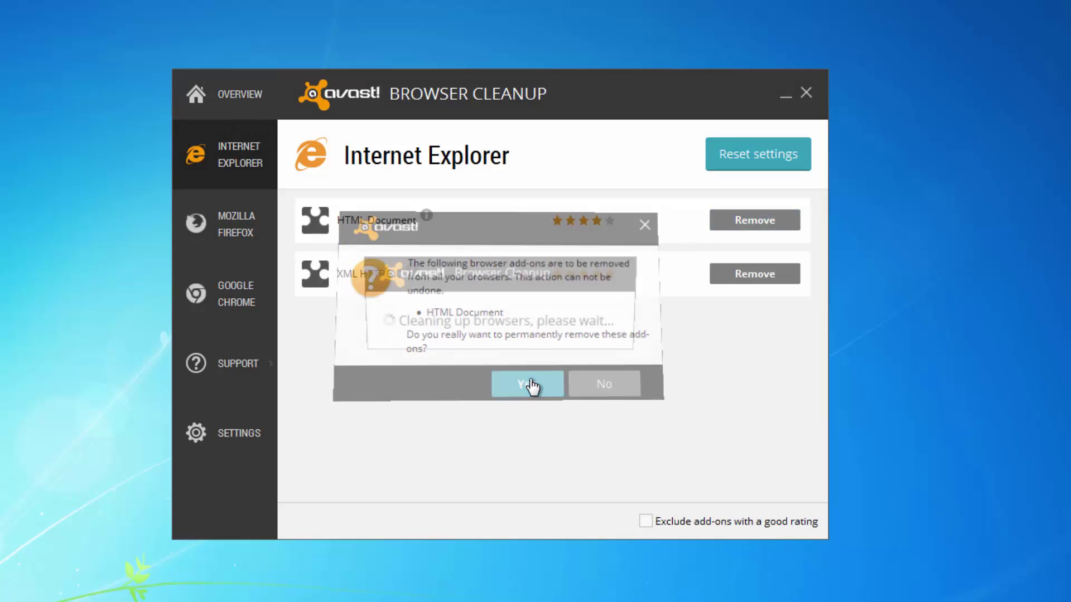
{"action": "left_click", "coordinate": [559, 333]}
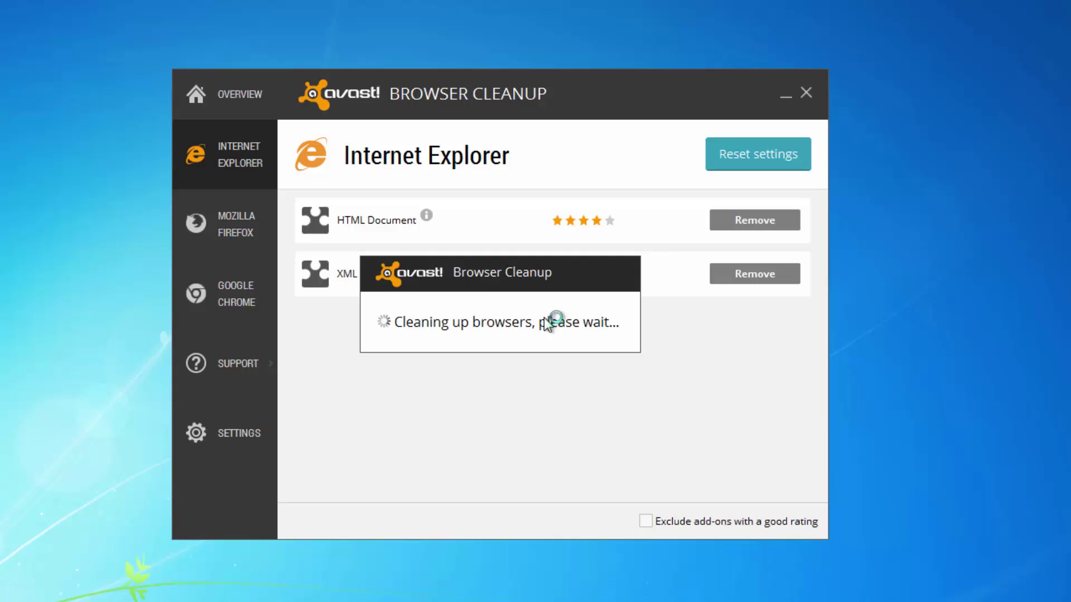
{"action": "left_click", "coordinate": [574, 373]}
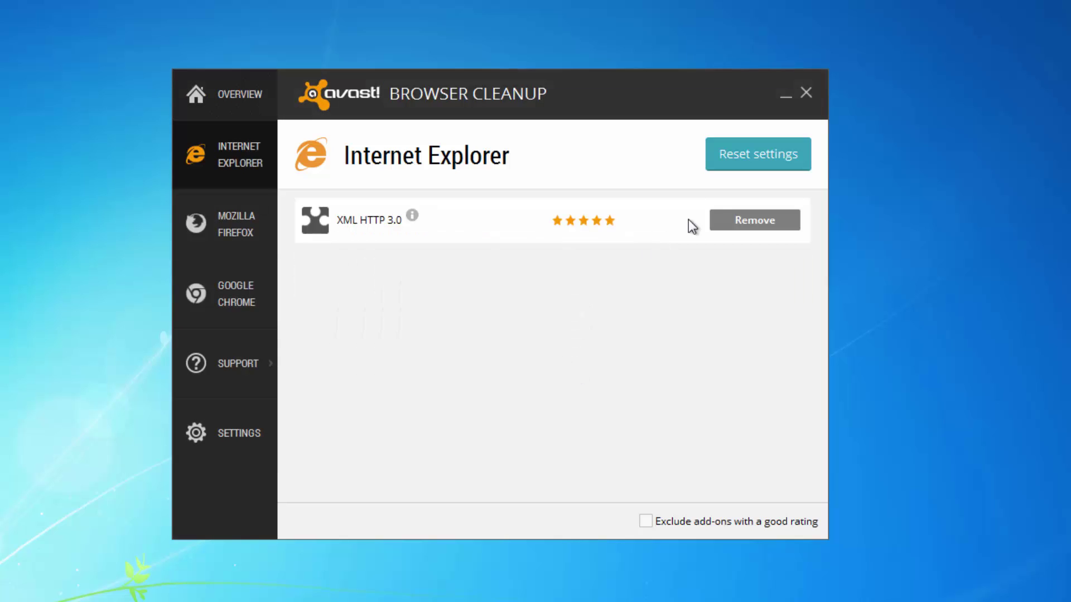
Step: Reset Internet Explorer's settings with Google as the search provider
{"action": "left_click", "coordinate": [717, 159]}
{"action": "left_click", "coordinate": [331, 318]}
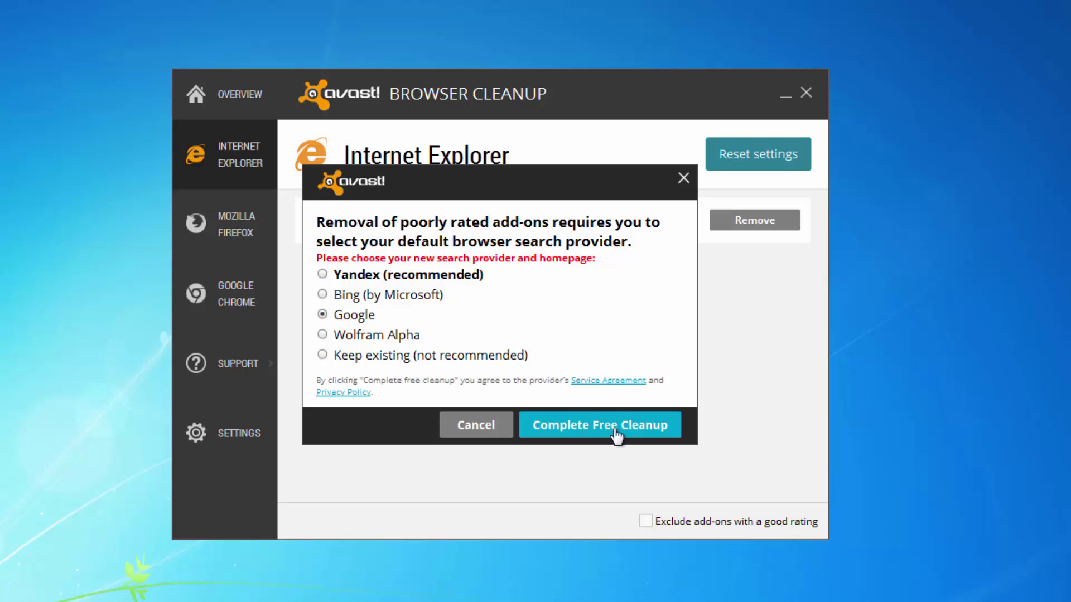
{"action": "left_click", "coordinate": [617, 434]}
{"action": "left_click", "coordinate": [566, 329]}
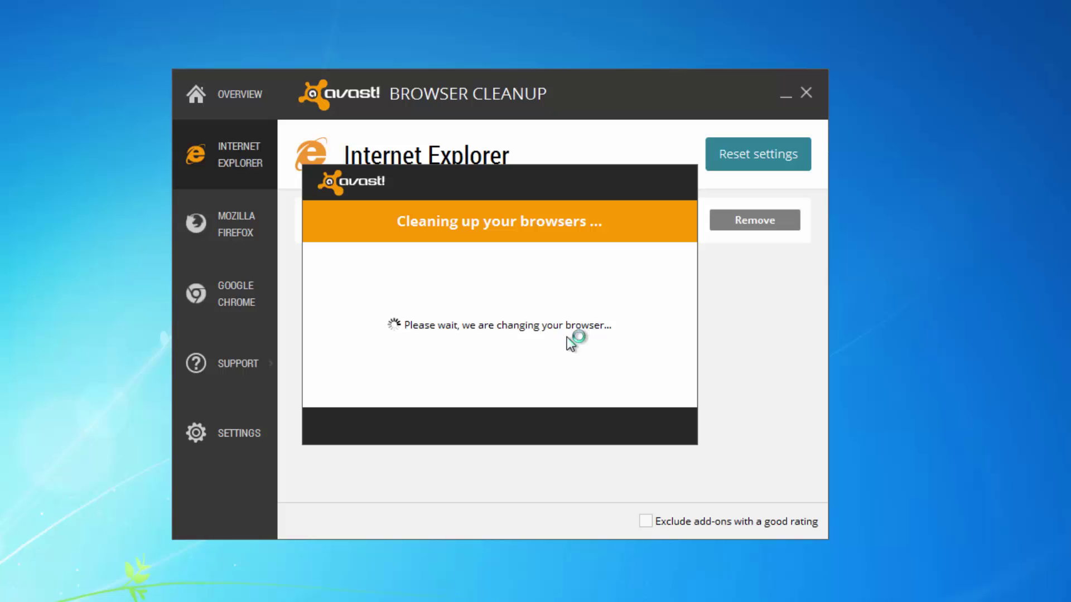
{"action": "left_click", "coordinate": [630, 425]}
Step: Reset Mozilla Firefox's settings with Google as the search provider
{"action": "left_click", "coordinate": [243, 225]}
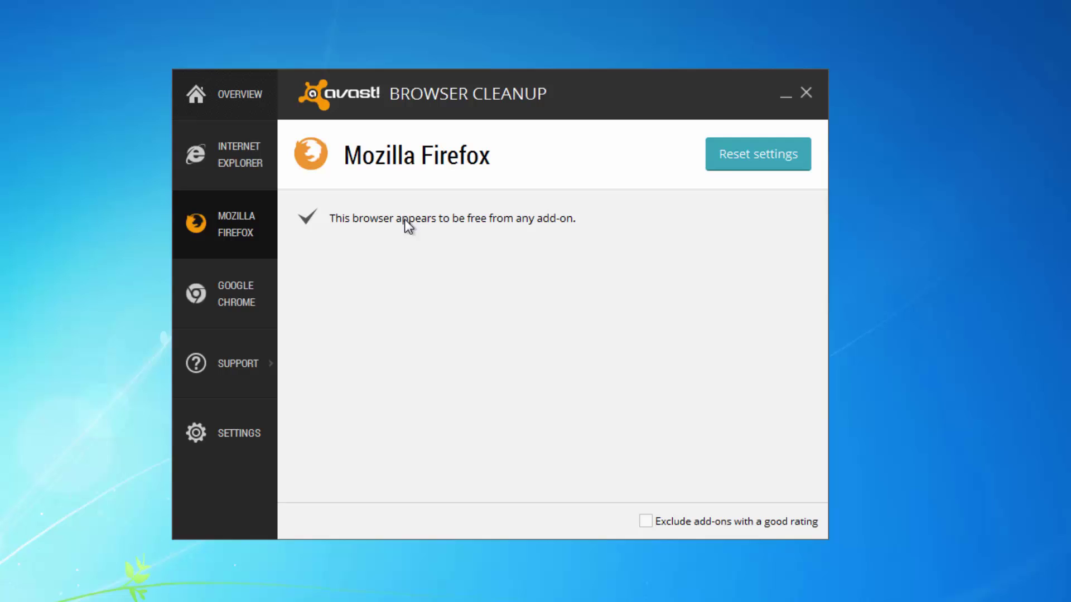
{"action": "left_click", "coordinate": [718, 159]}
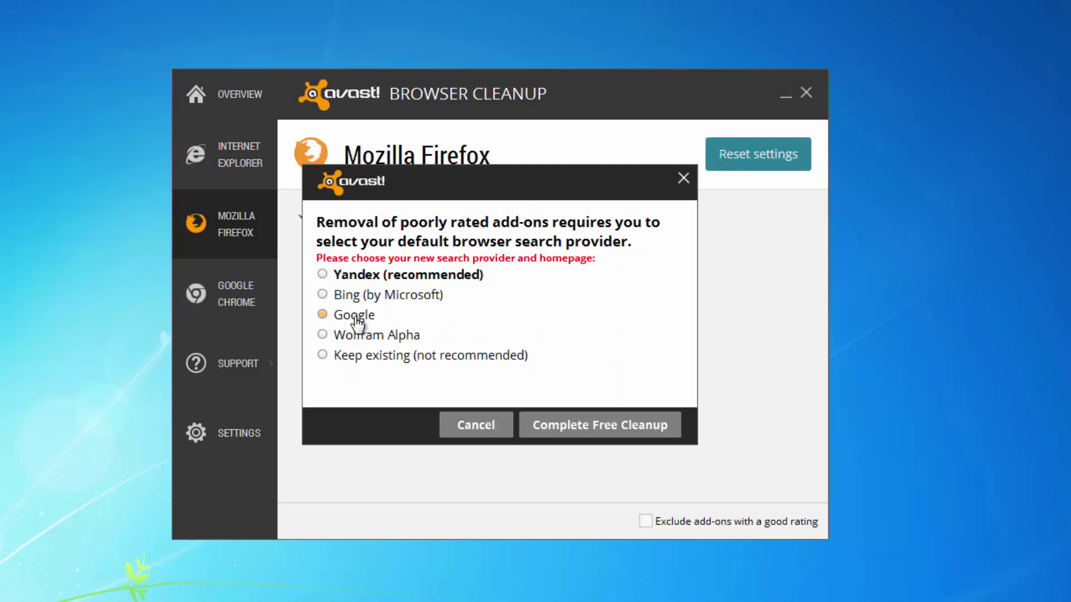
{"action": "left_click", "coordinate": [617, 425]}
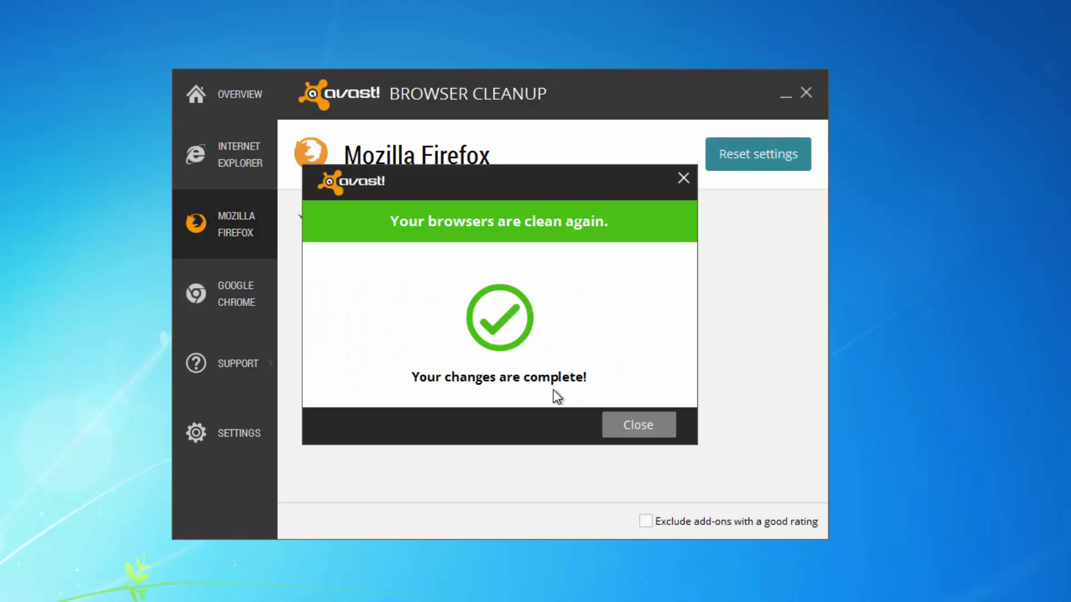
{"action": "left_click", "coordinate": [639, 426]}
Step: Select Google Chrome's add-ons in Avast Browser Cleanup and start resetting Chrome's settings
{"action": "left_click", "coordinate": [194, 300]}
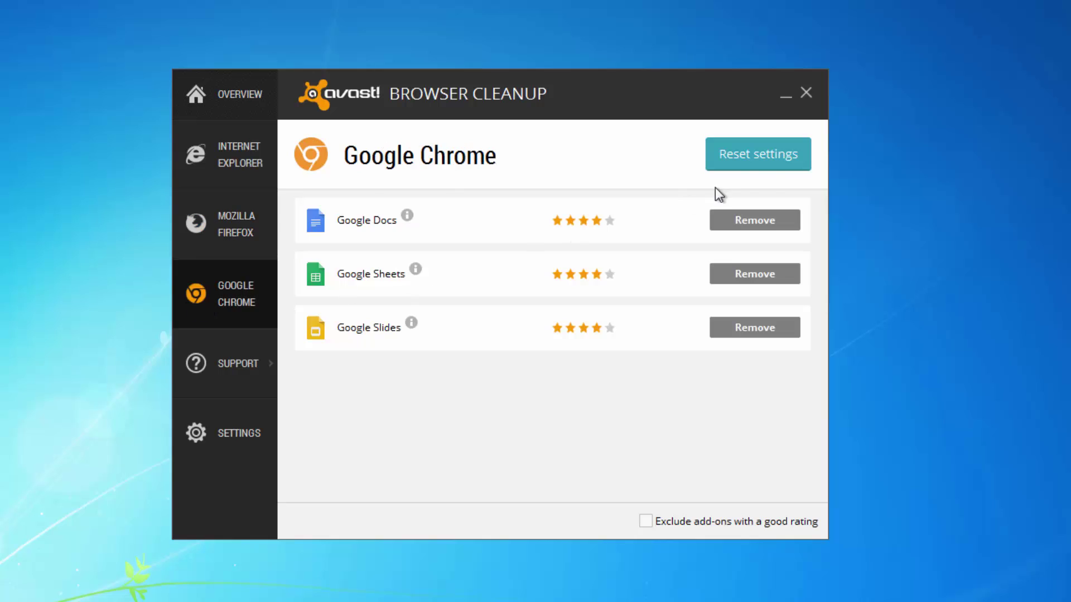
{"action": "left_click", "coordinate": [758, 154]}
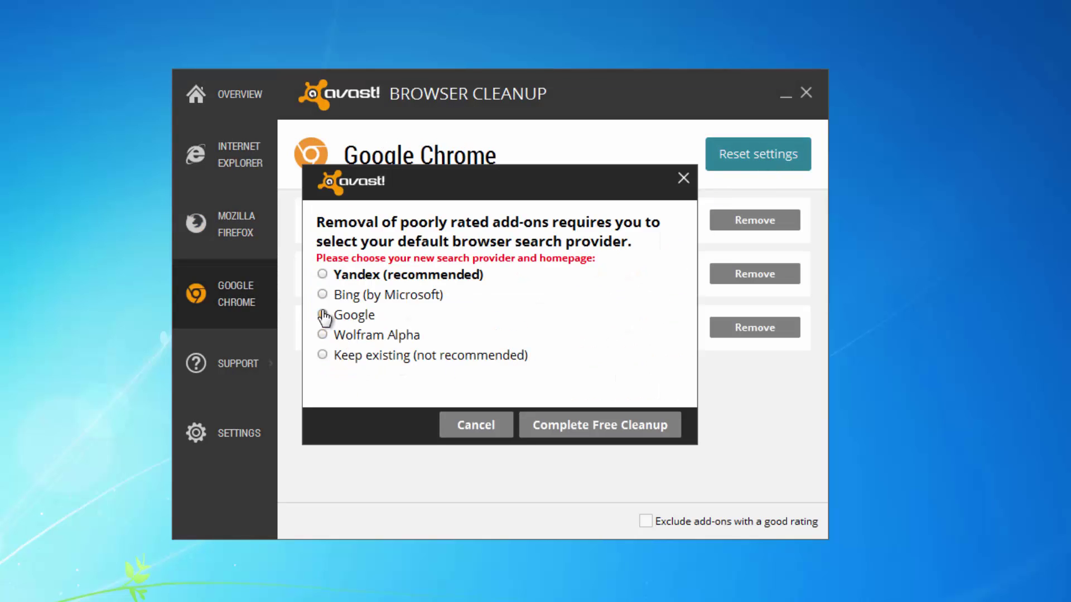